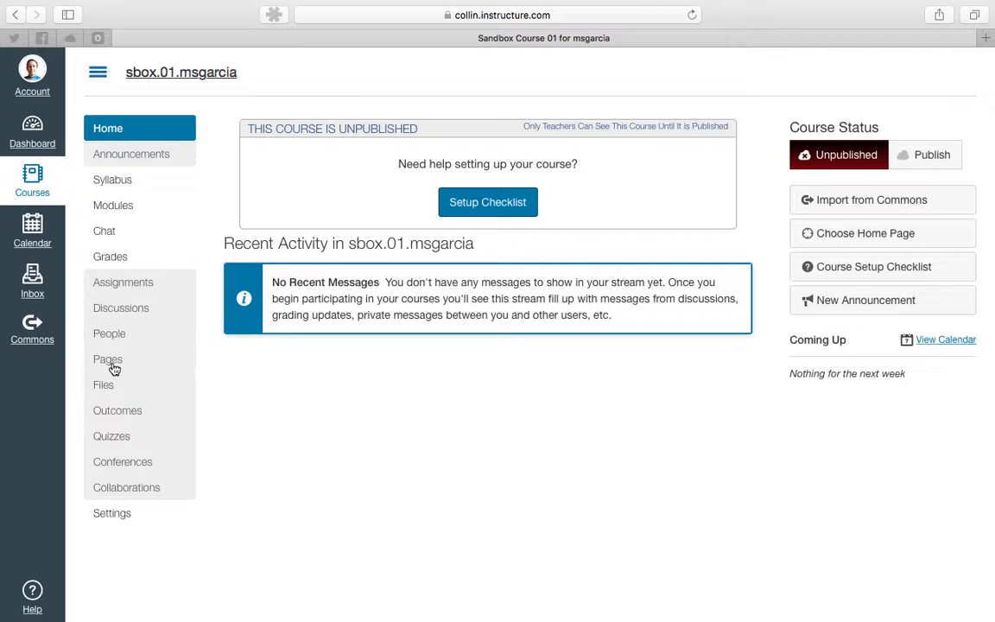
Create a new course page titled "[1.0] Unit 1 Lab Manual"
click(115, 366)
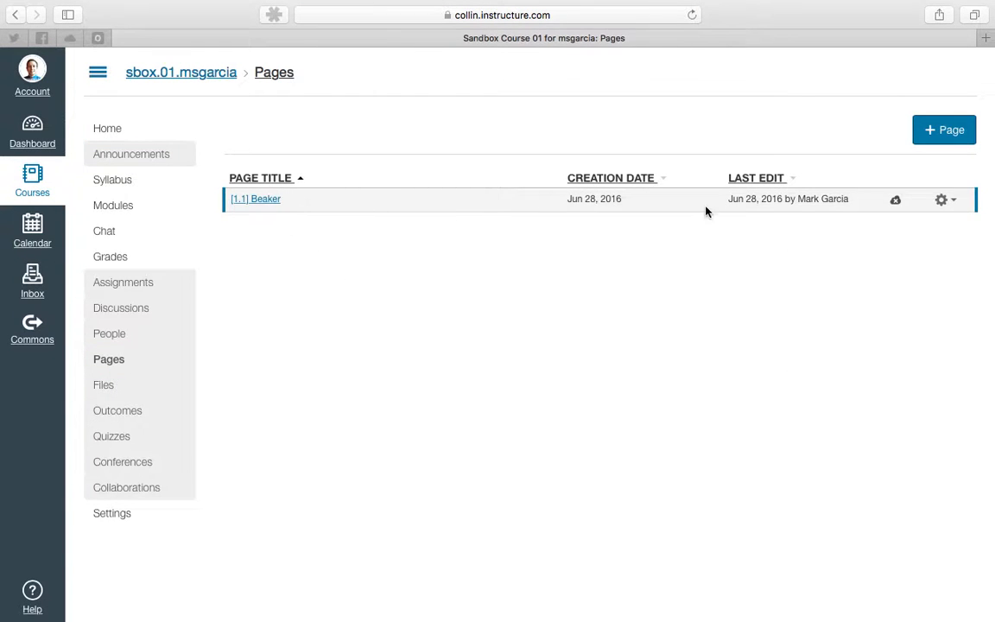
click(952, 138)
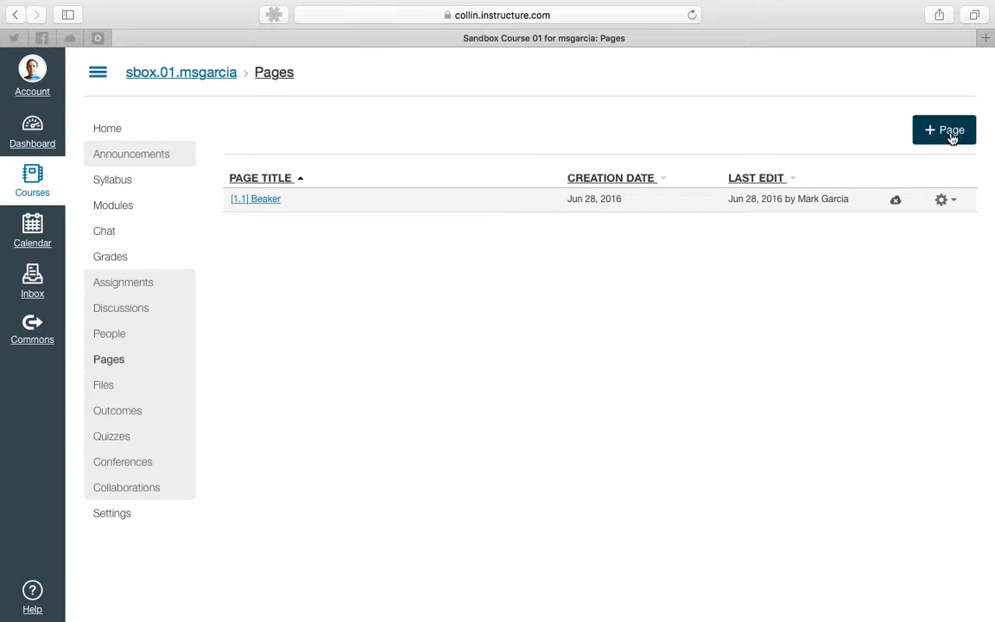
text([1.)
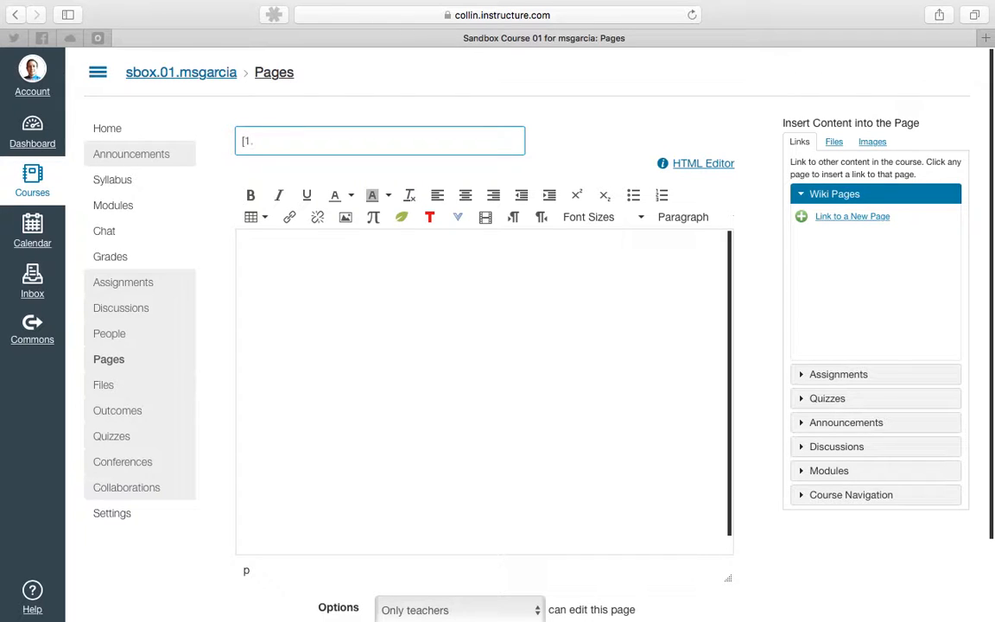
text(0] Unit 1 Lab Manual)
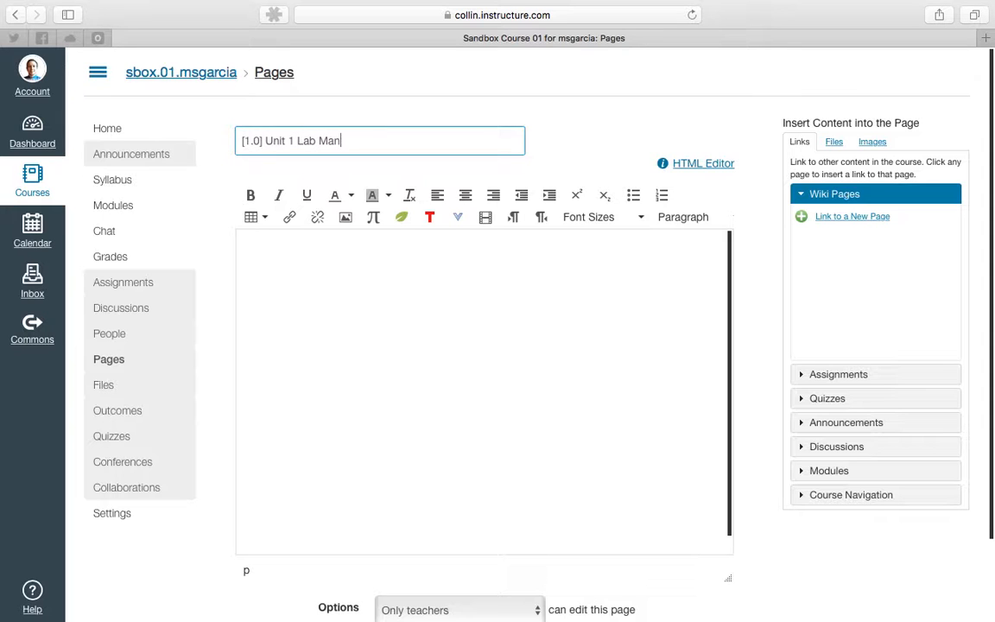
Write "Please read the following Lab Manual before coming to class." in the page body and format it as Header 2
click(381, 296)
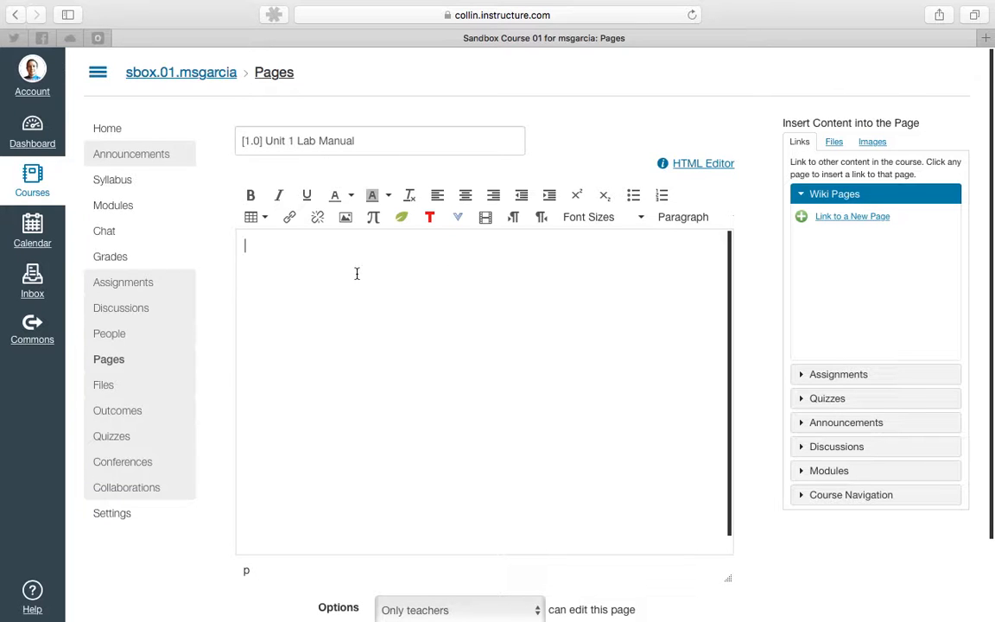
text(Please read the following Lab Manual before coming t)
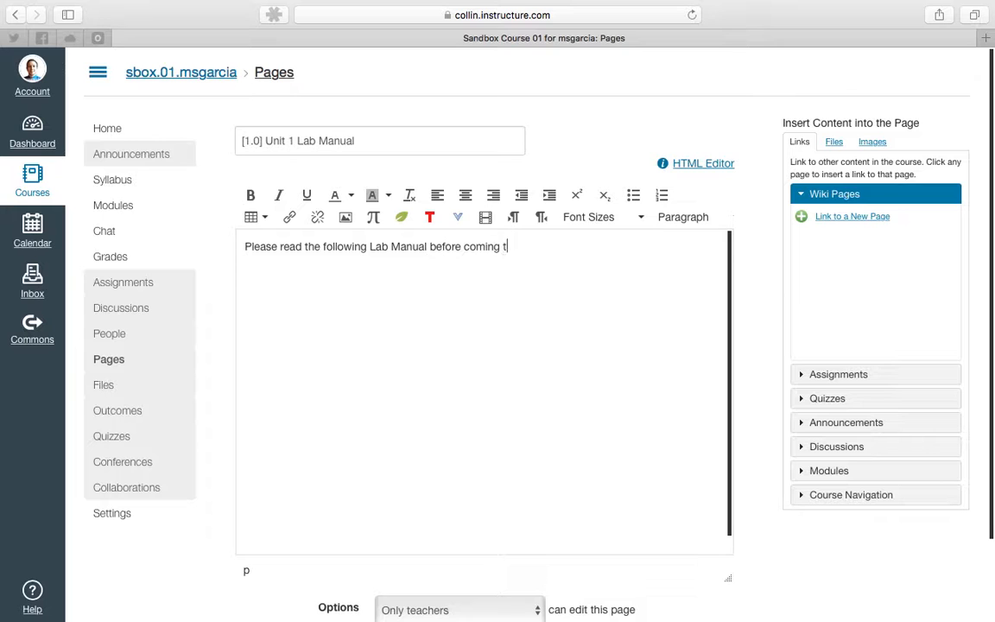
text(o class.)
click(682, 217)
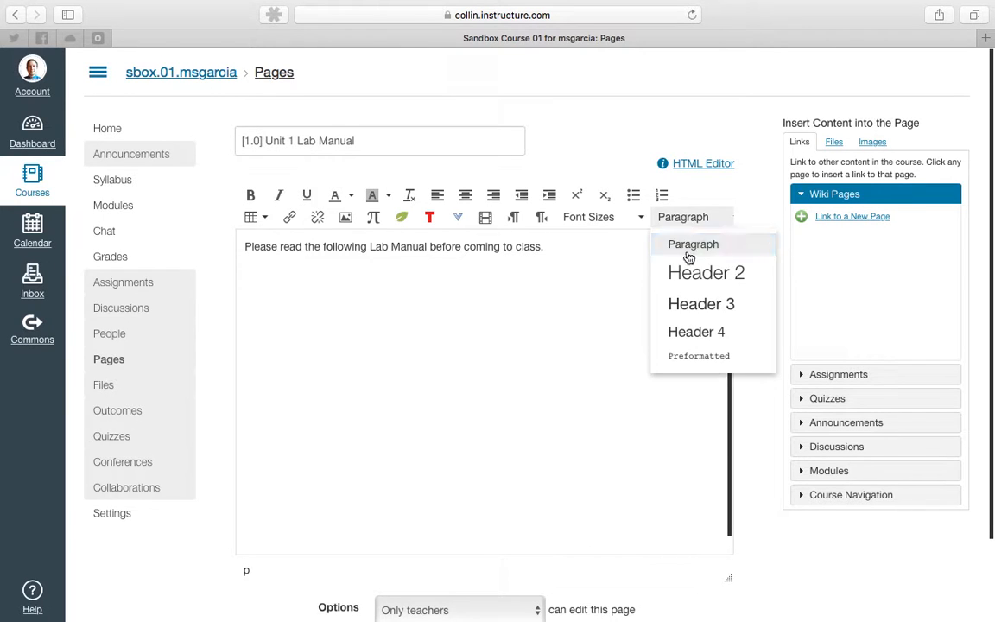
click(682, 271)
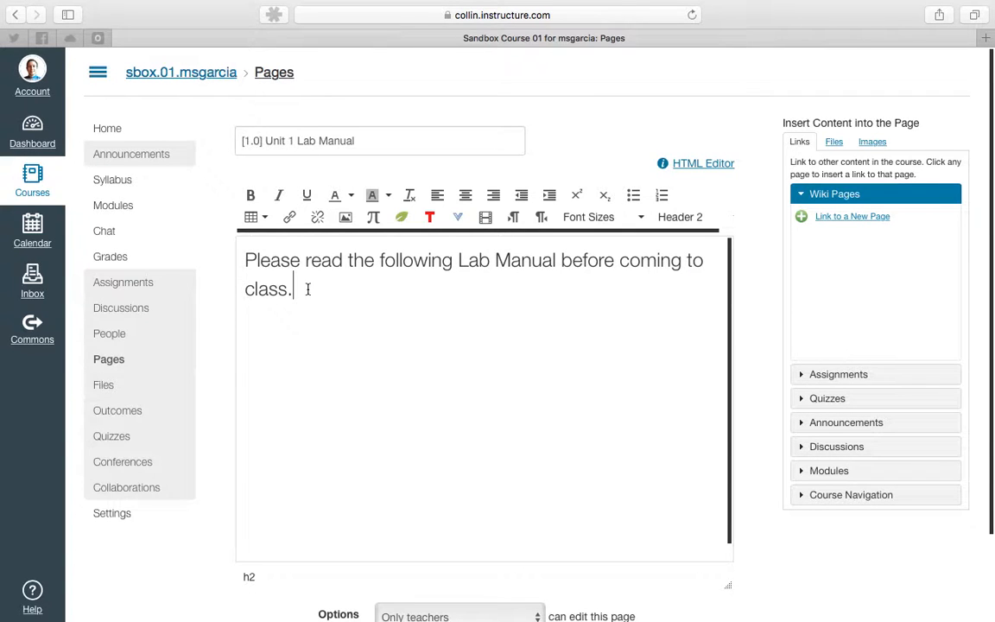
Make the instruction sentence in the page body red and bold
drag(294, 291, 248, 265)
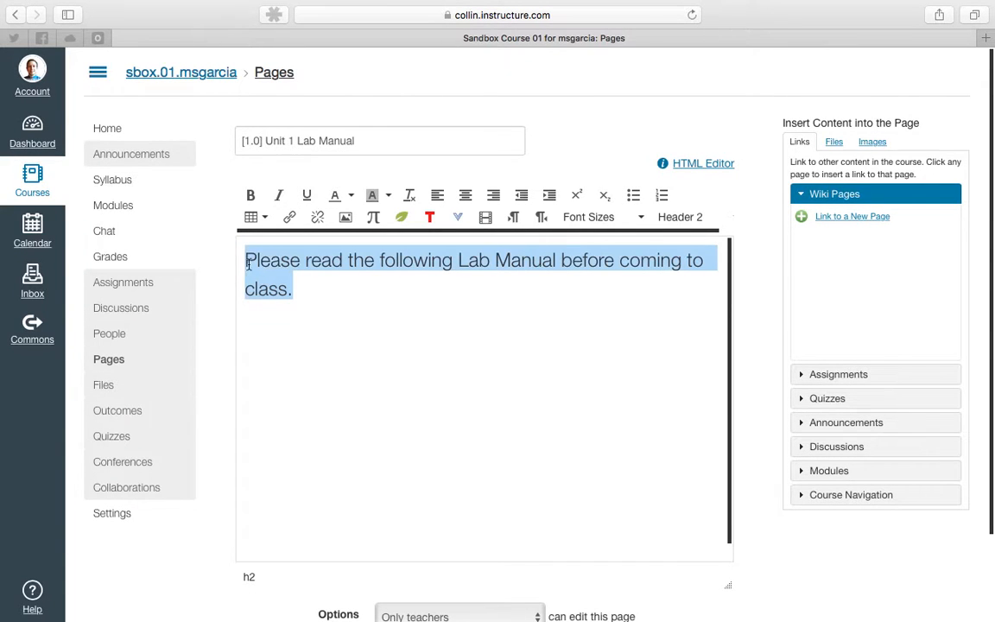
click(349, 195)
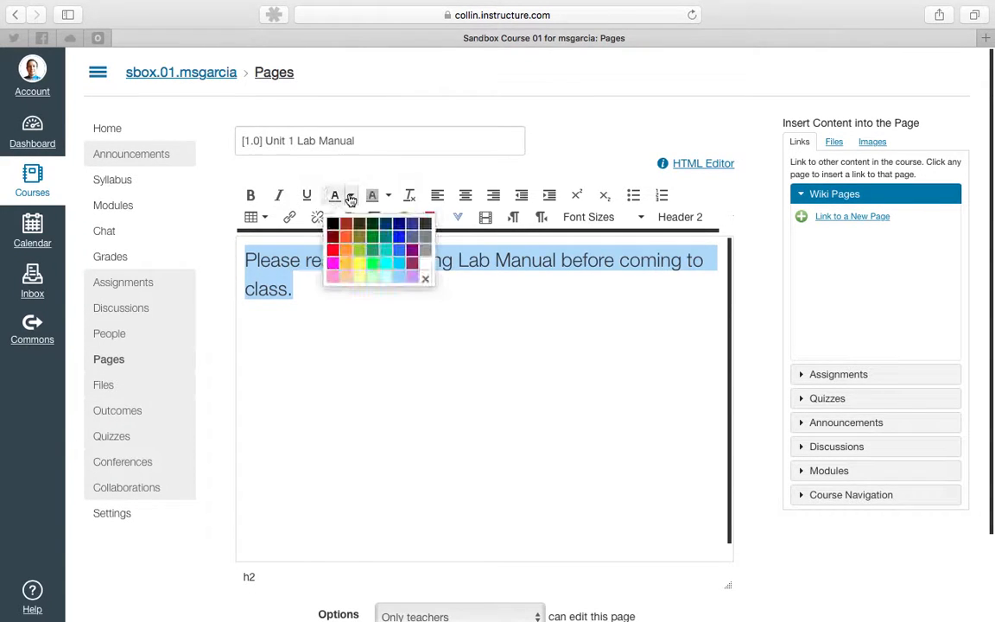
click(333, 250)
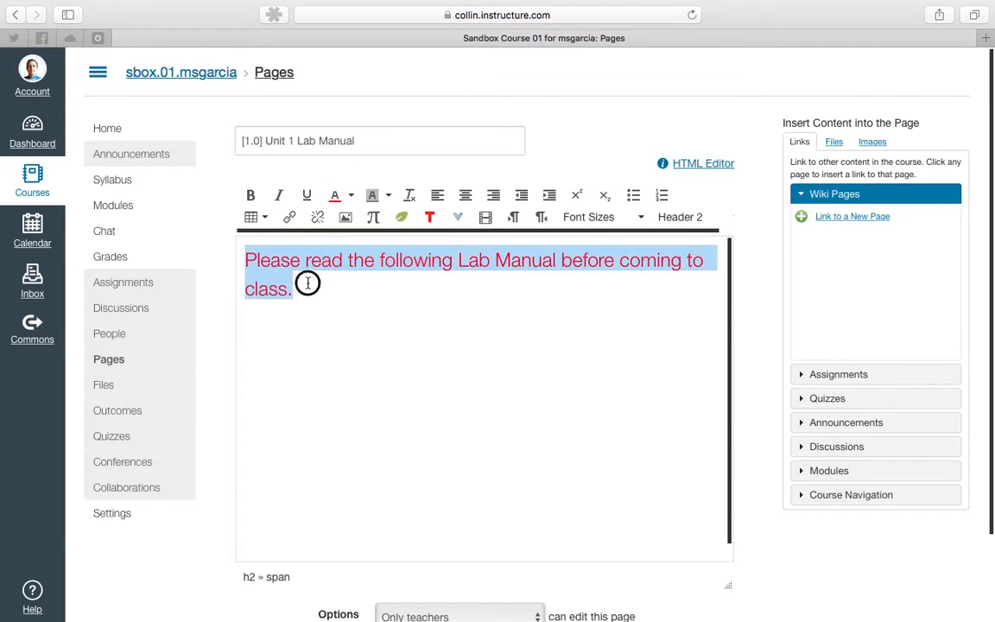
click(328, 310)
drag(294, 288, 242, 253)
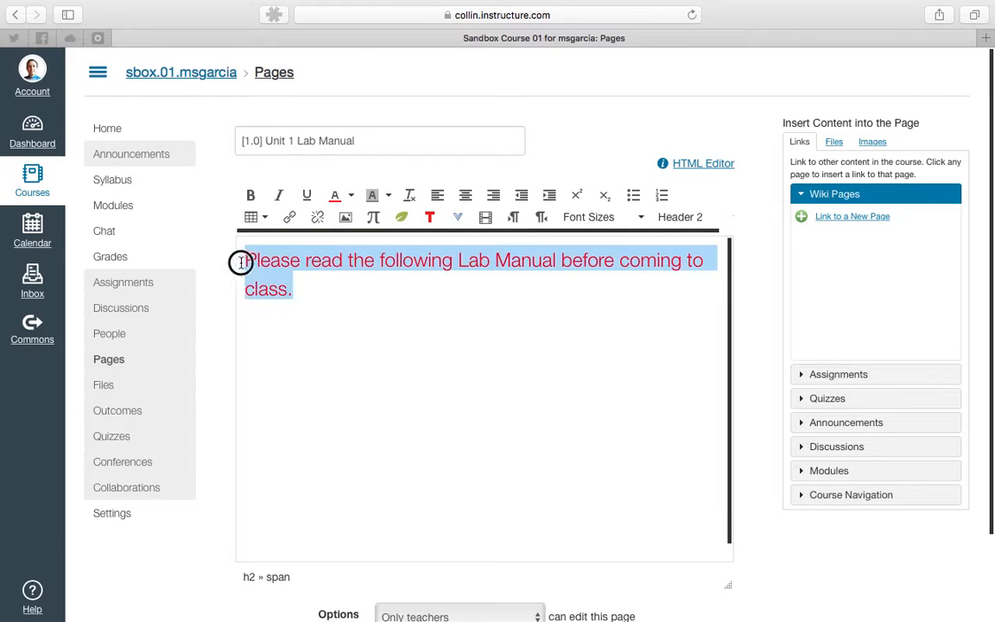
click(251, 195)
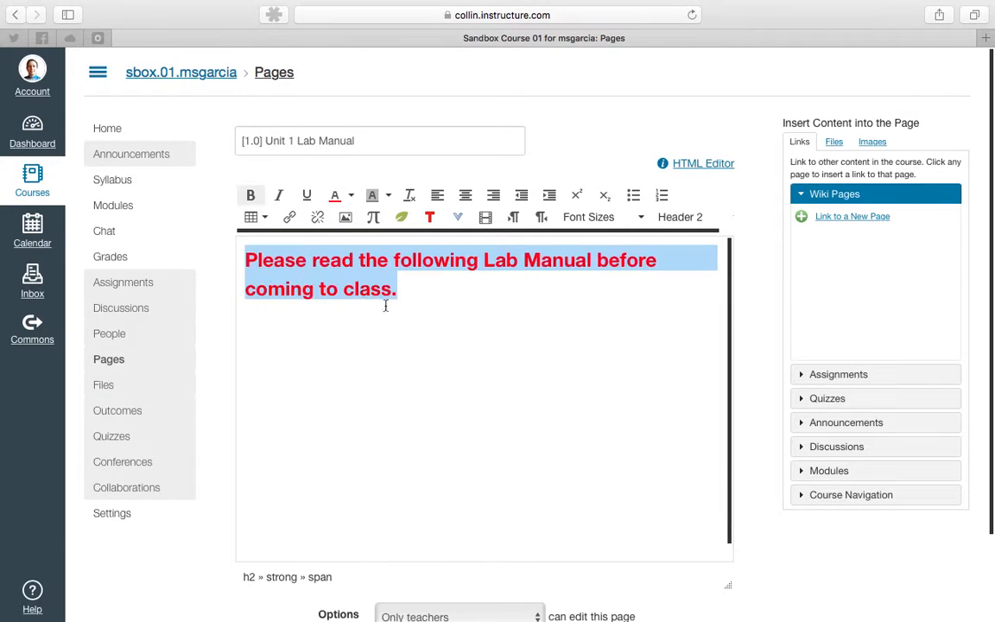
click(440, 296)
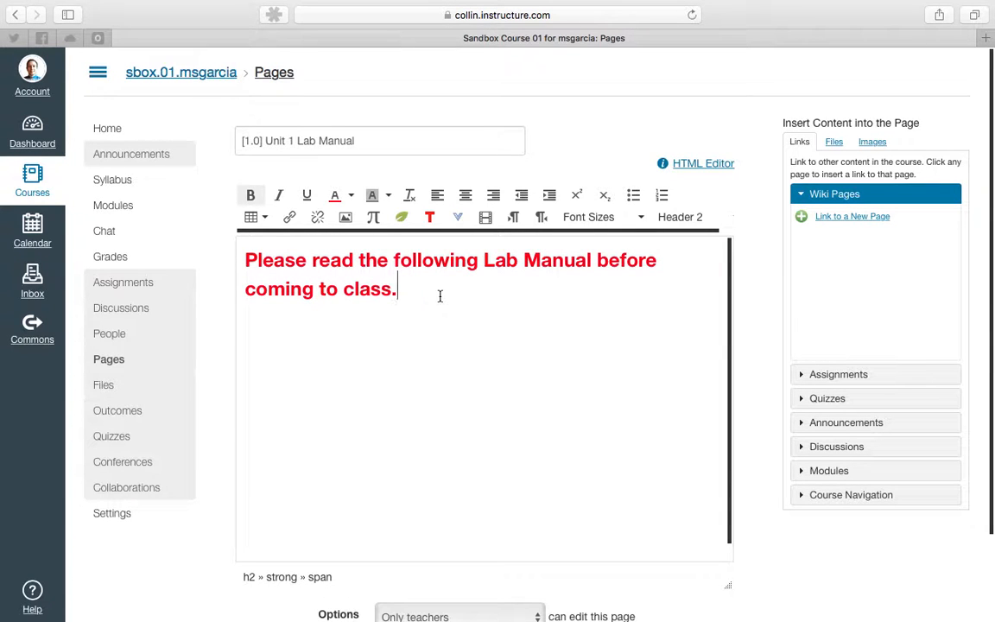
Insert a link to unit-1.pdf from the Unit 1 course files folder on a new line below the heading
key(Return)
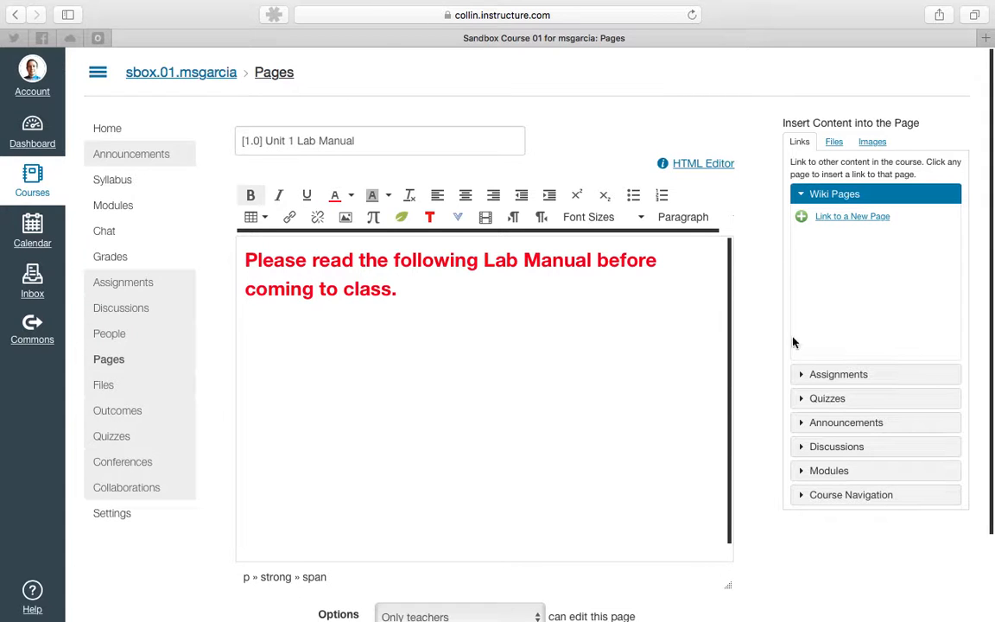
click(833, 142)
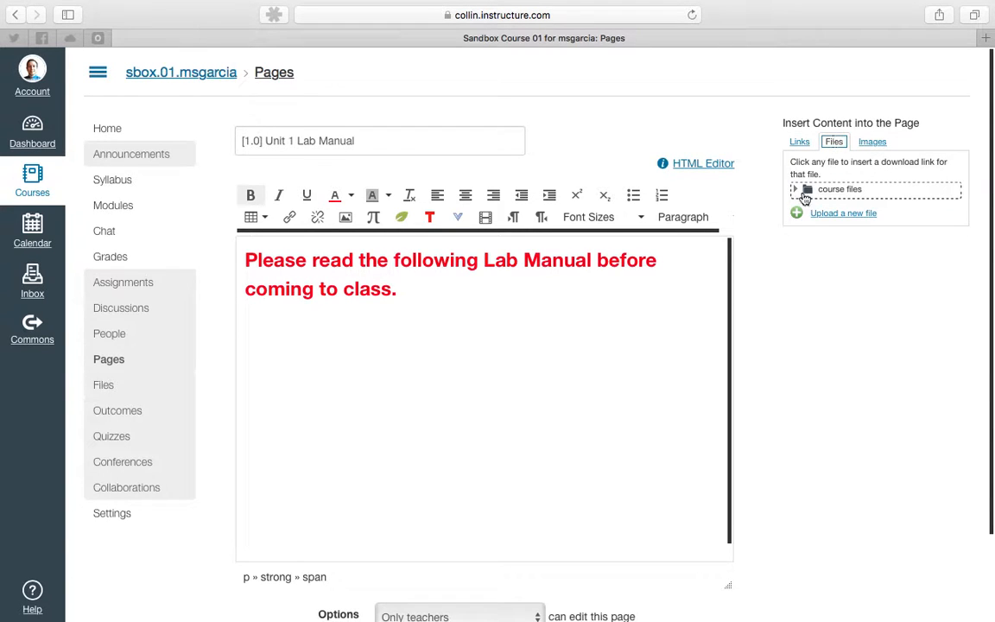
click(796, 190)
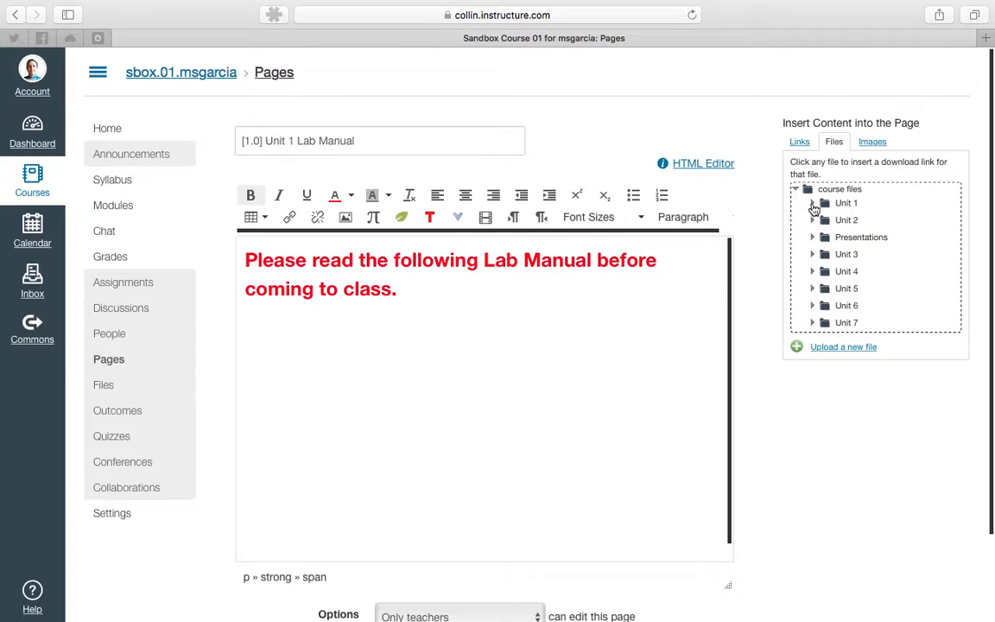
click(813, 204)
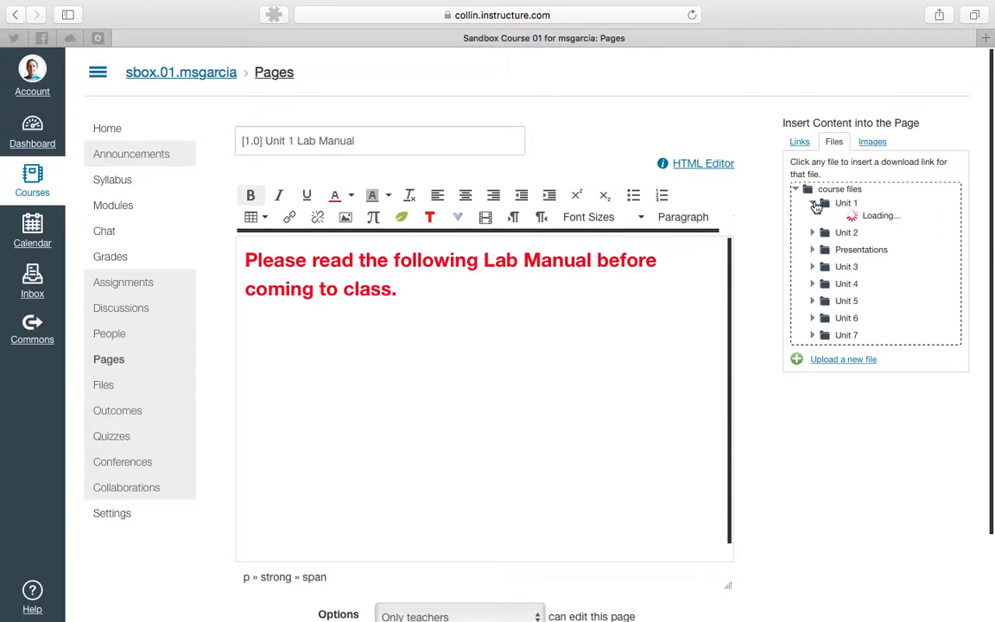
scroll(870, 226, down, 2)
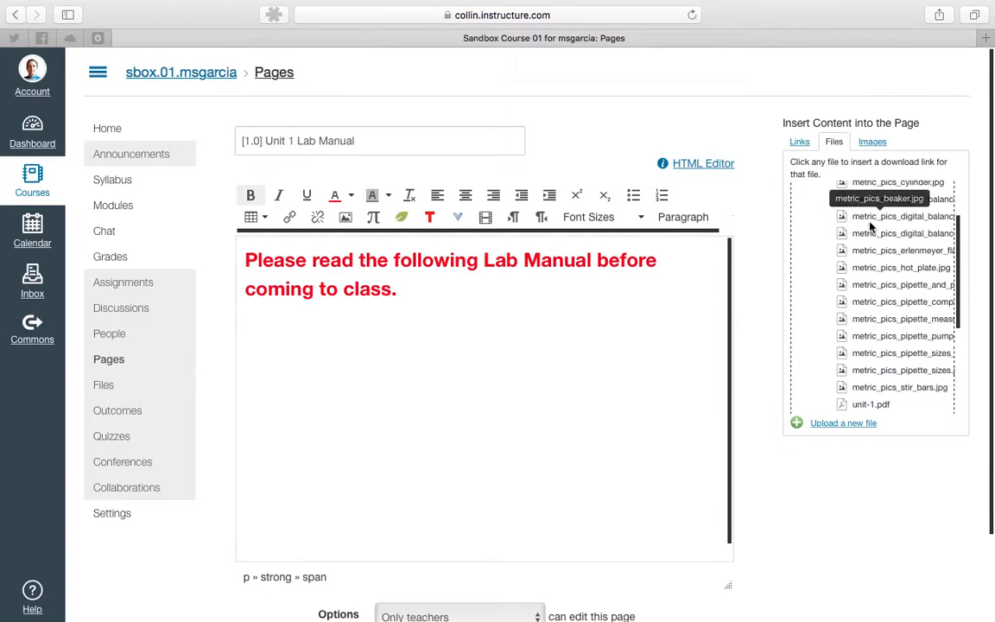
scroll(870, 226, down, 2)
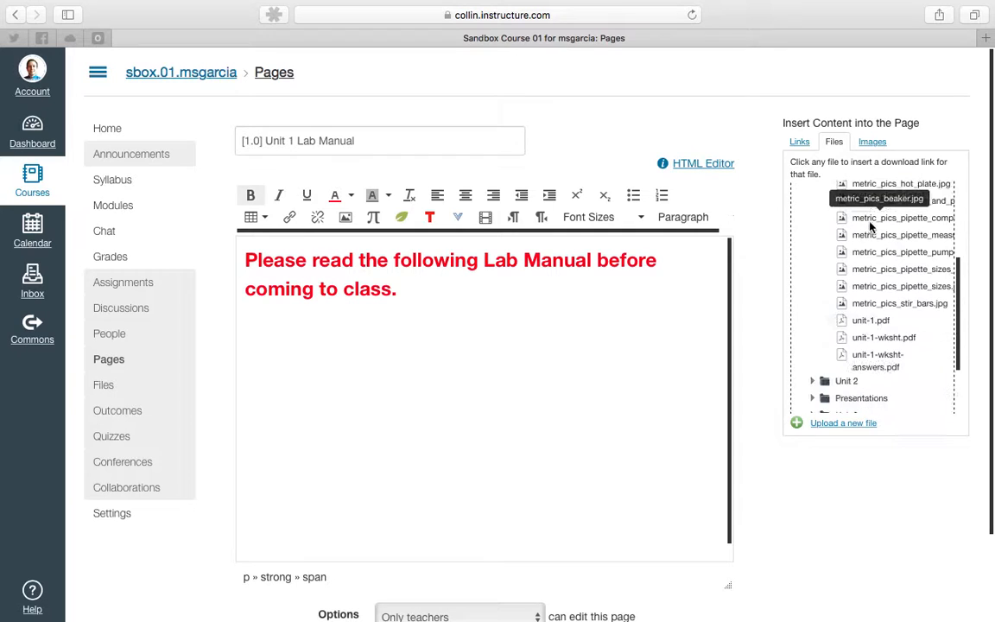
click(869, 321)
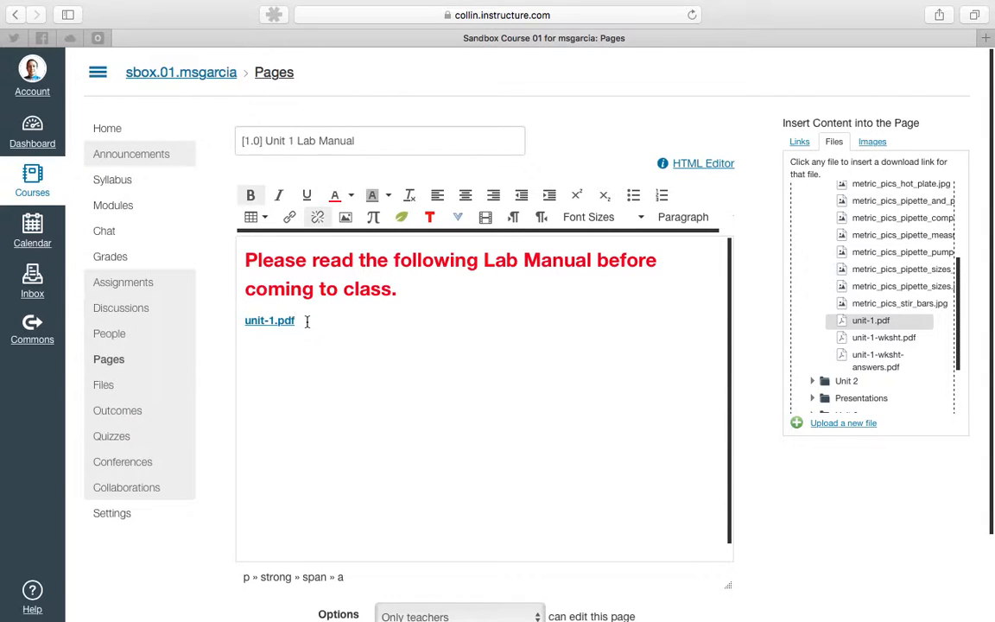
drag(307, 320, 240, 305)
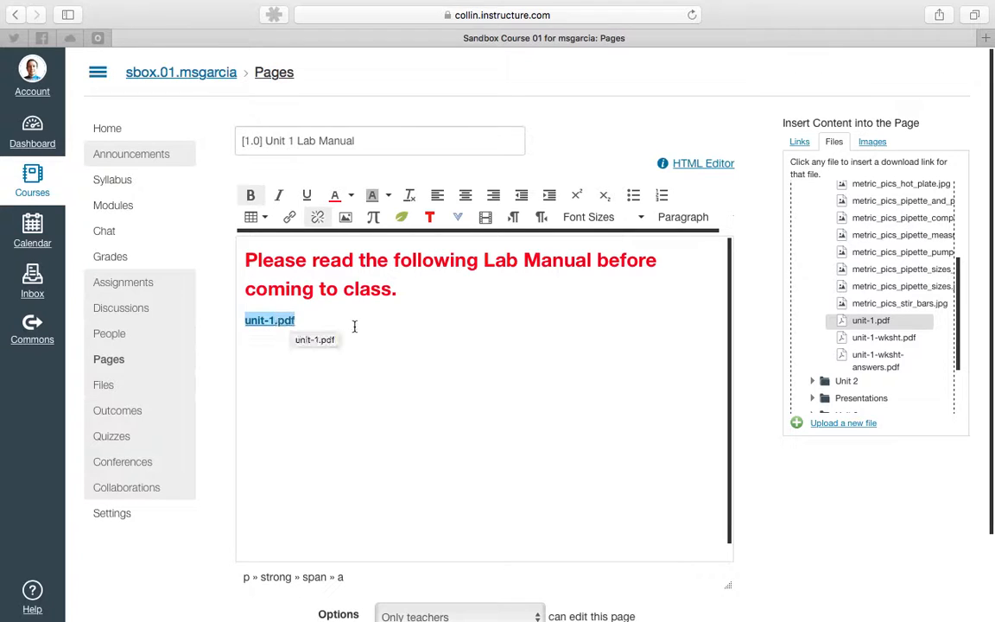
click(323, 324)
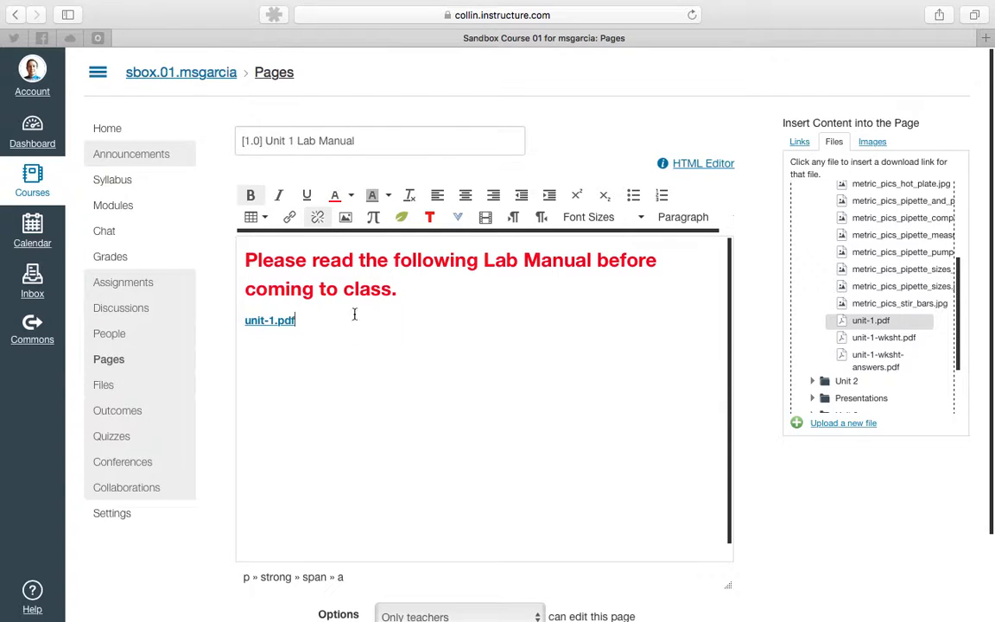
Save the Unit 1 Lab Manual page without publishing it
scroll(732, 420, down, 1)
scroll(773, 518, down, 3)
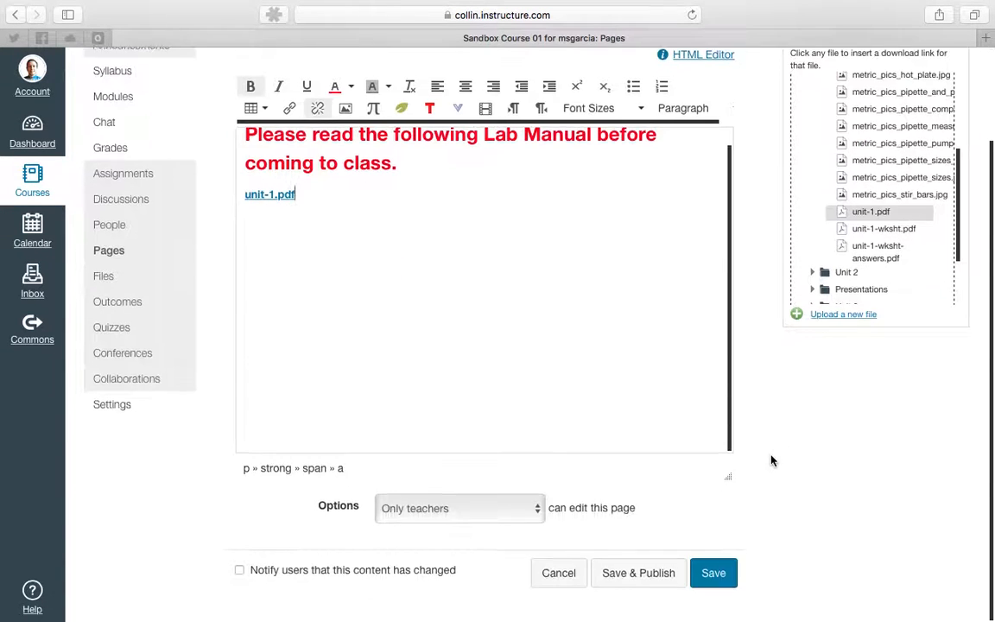
click(713, 581)
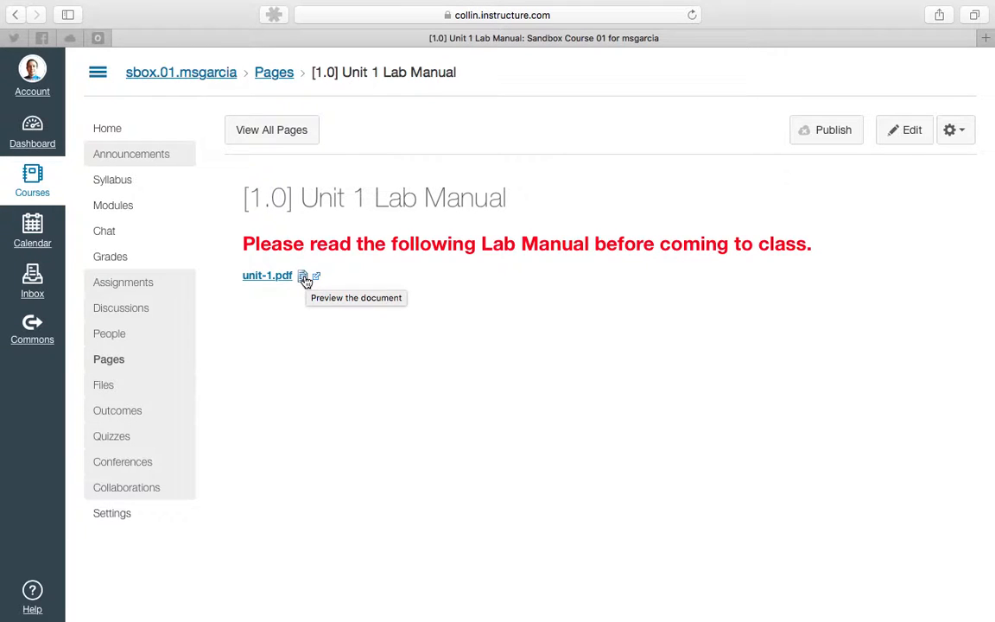
Preview the linked unit-1.pdf inline on the saved page and test opening it in a new window
click(303, 278)
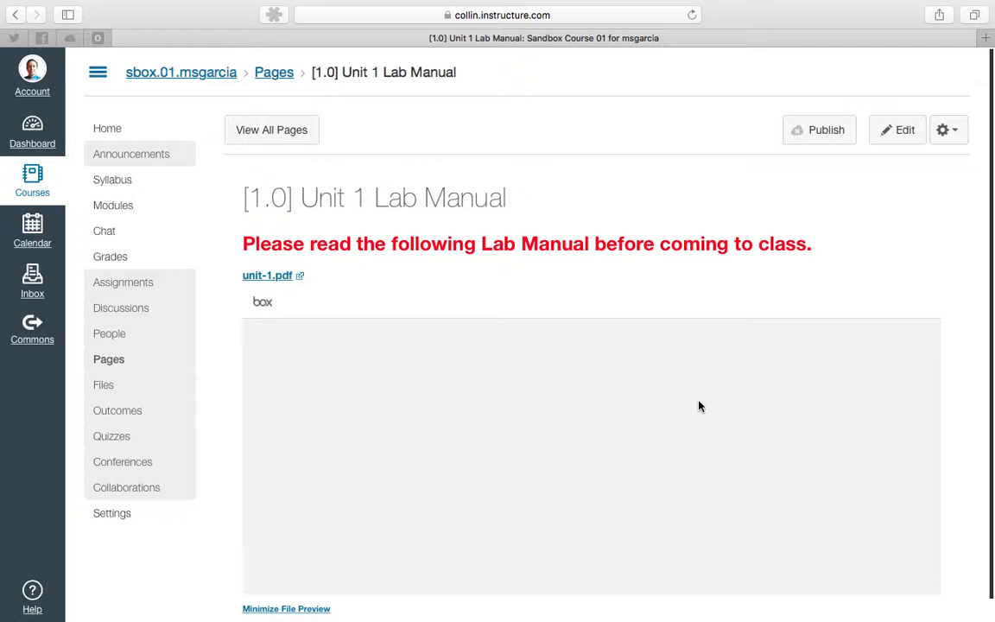
scroll(968, 395, down, 1)
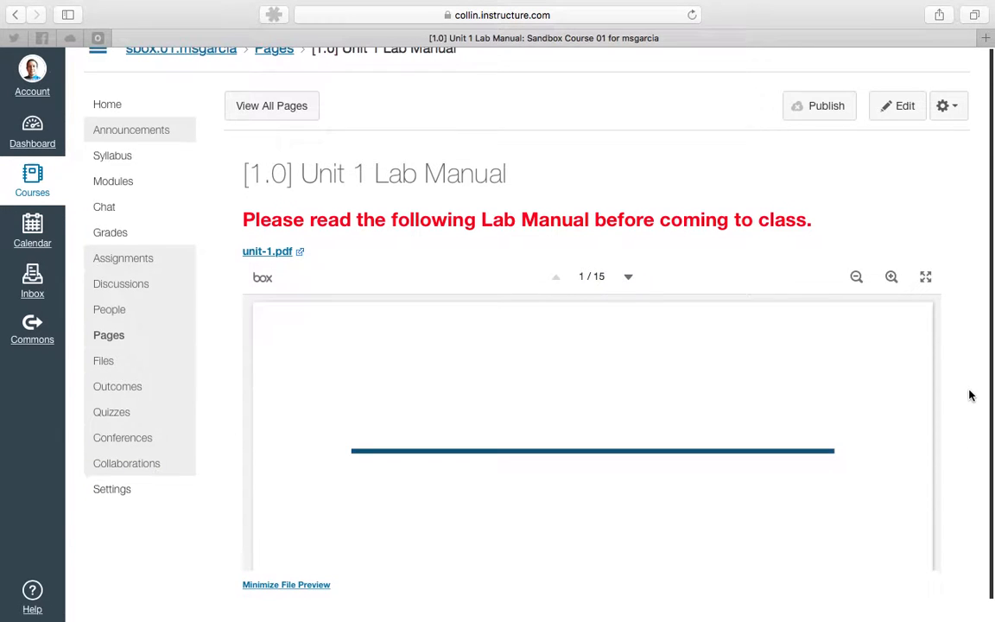
scroll(774, 424, down, 2)
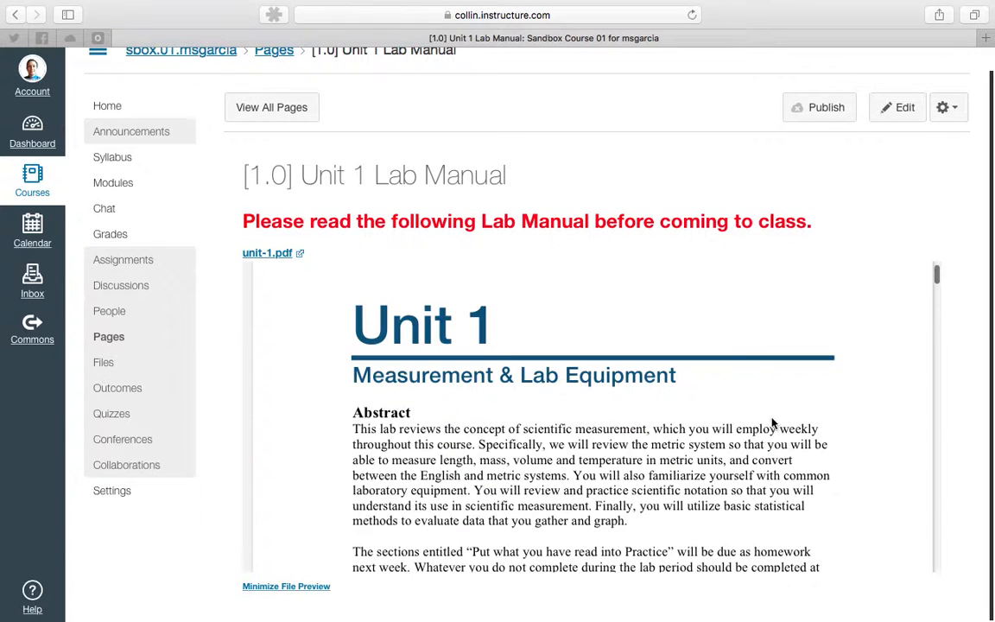
scroll(708, 405, down, 2)
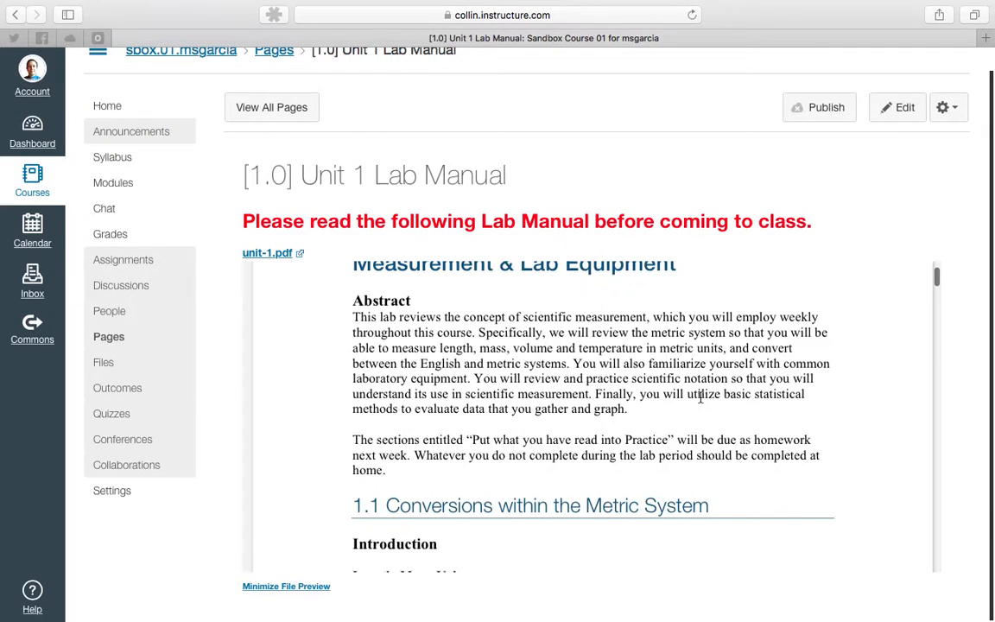
scroll(686, 391, up, 4)
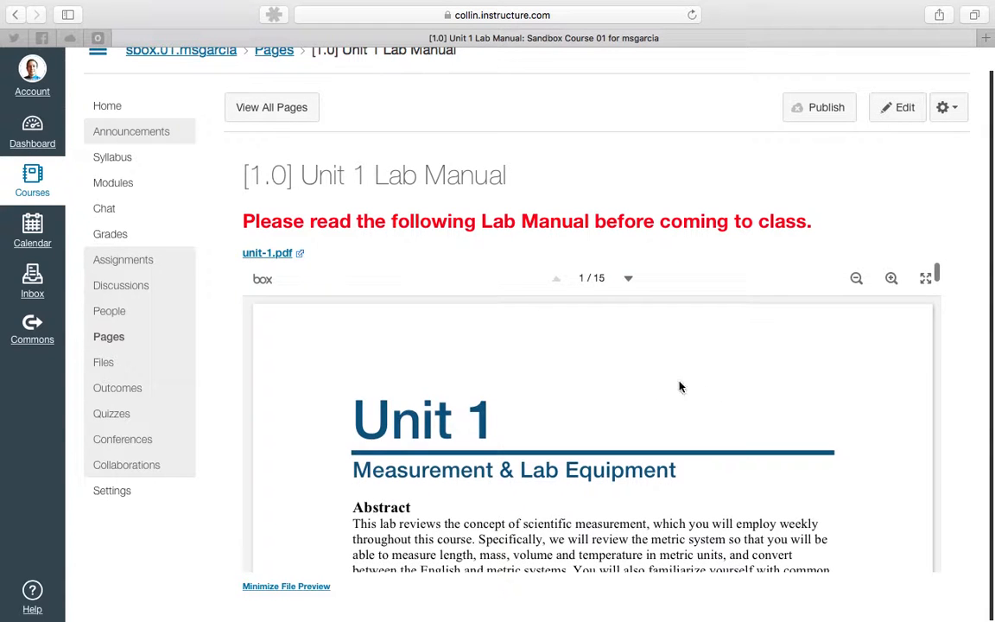
click(300, 254)
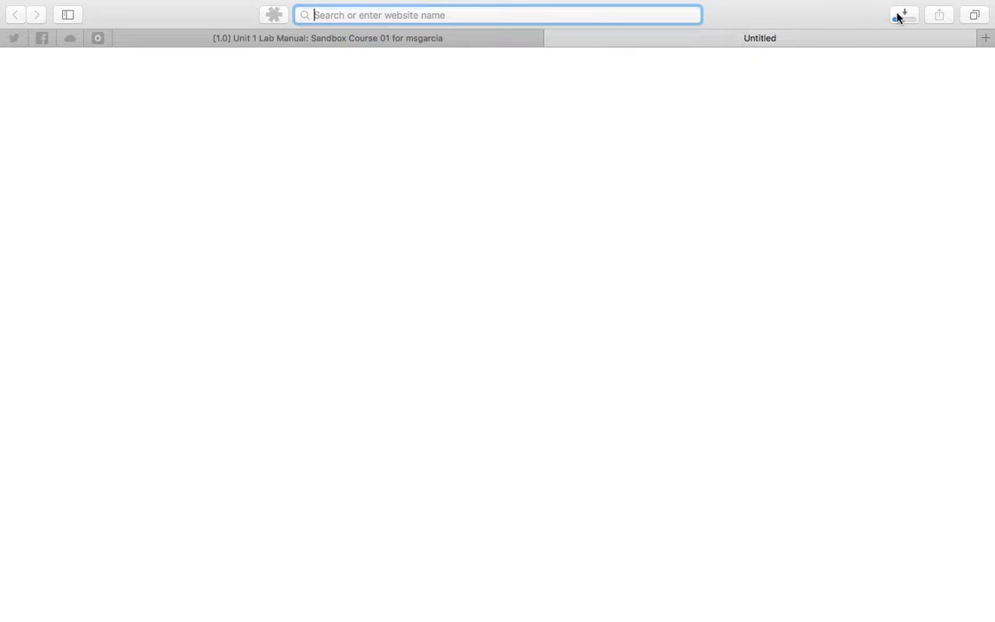
click(553, 39)
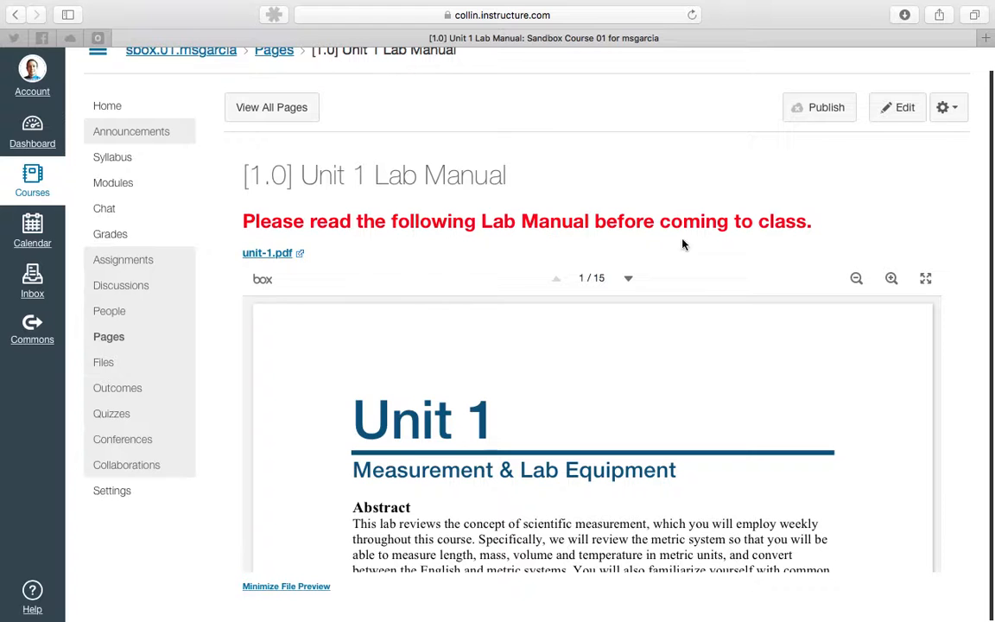
Edit the page so the unit-1.pdf link auto-opens its inline preview, and save the page
click(897, 108)
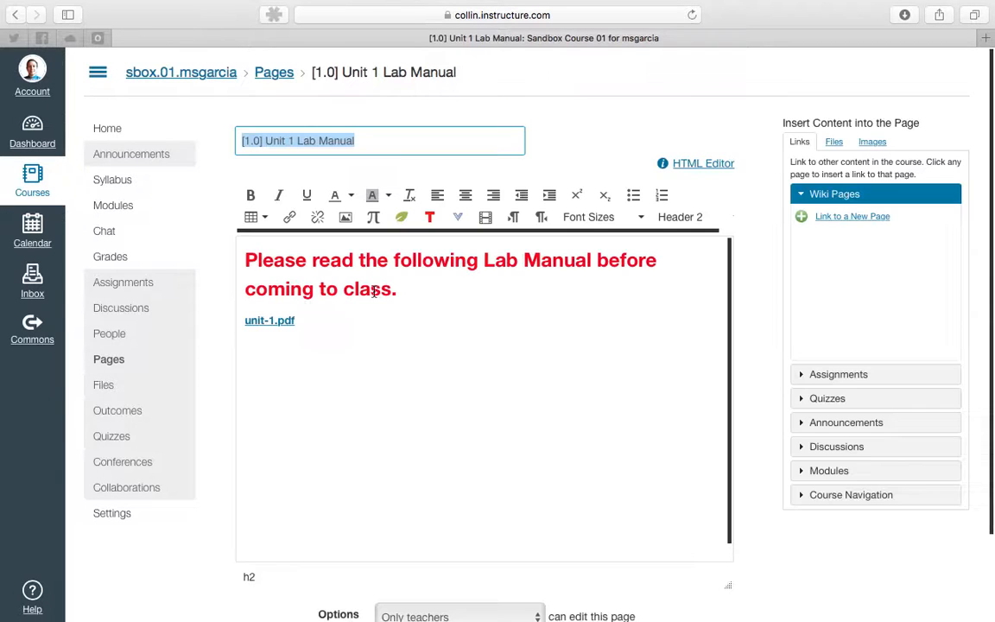
drag(294, 321, 244, 320)
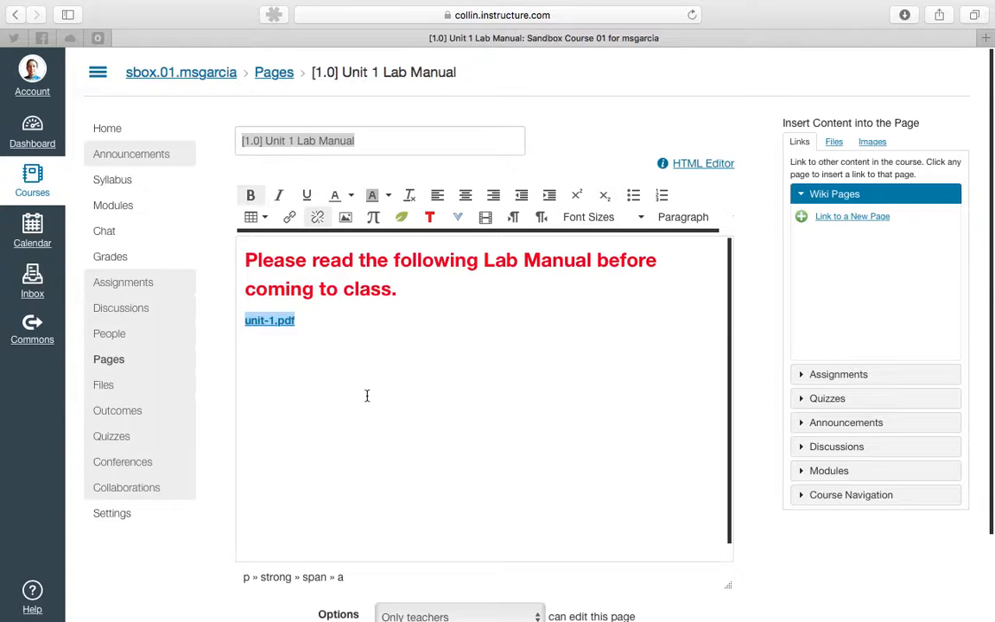
click(313, 320)
drag(307, 322, 245, 318)
click(290, 220)
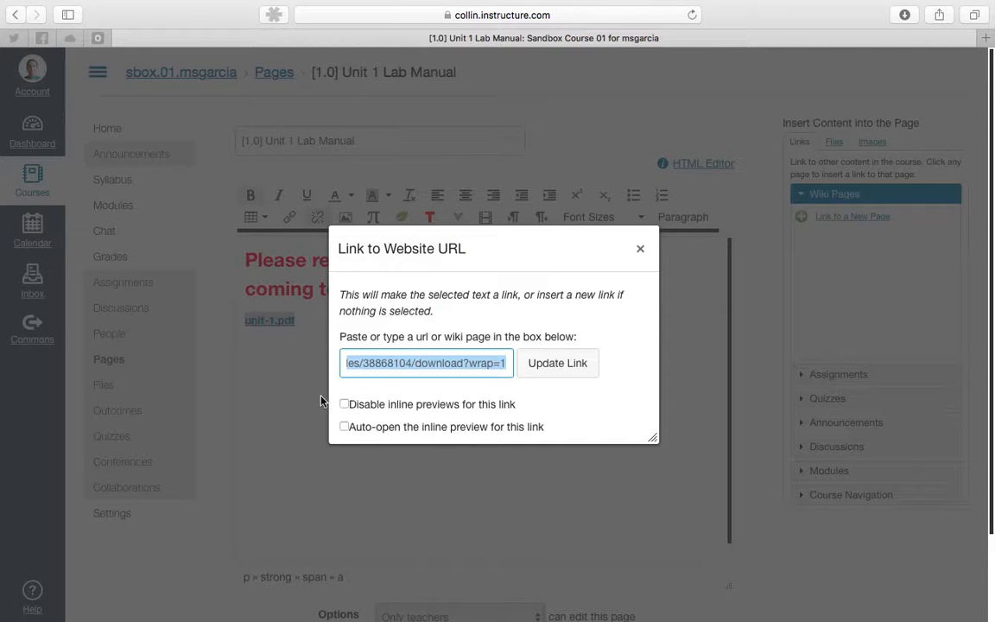
click(344, 427)
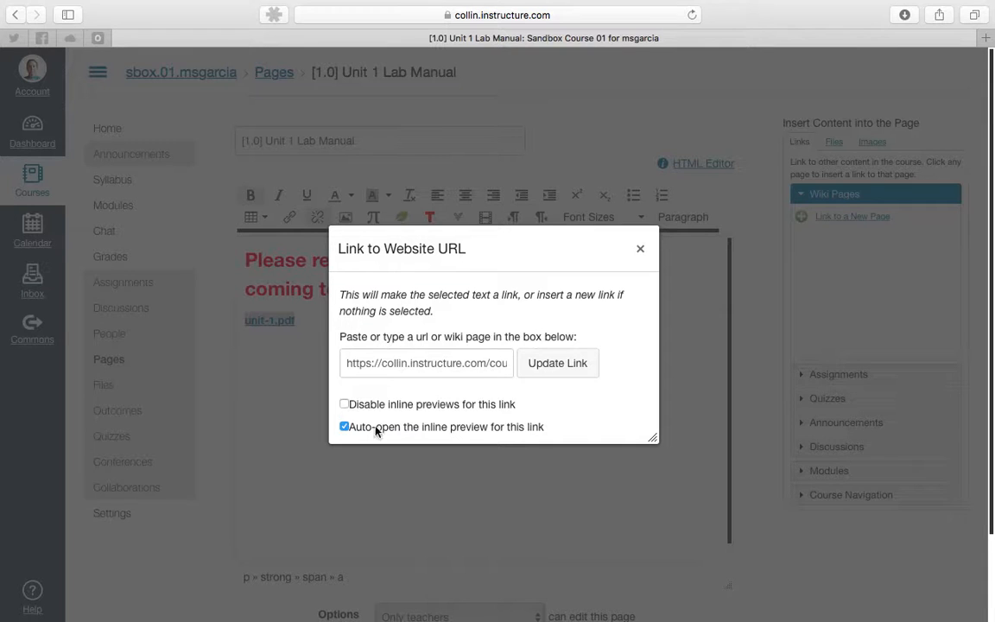
click(547, 366)
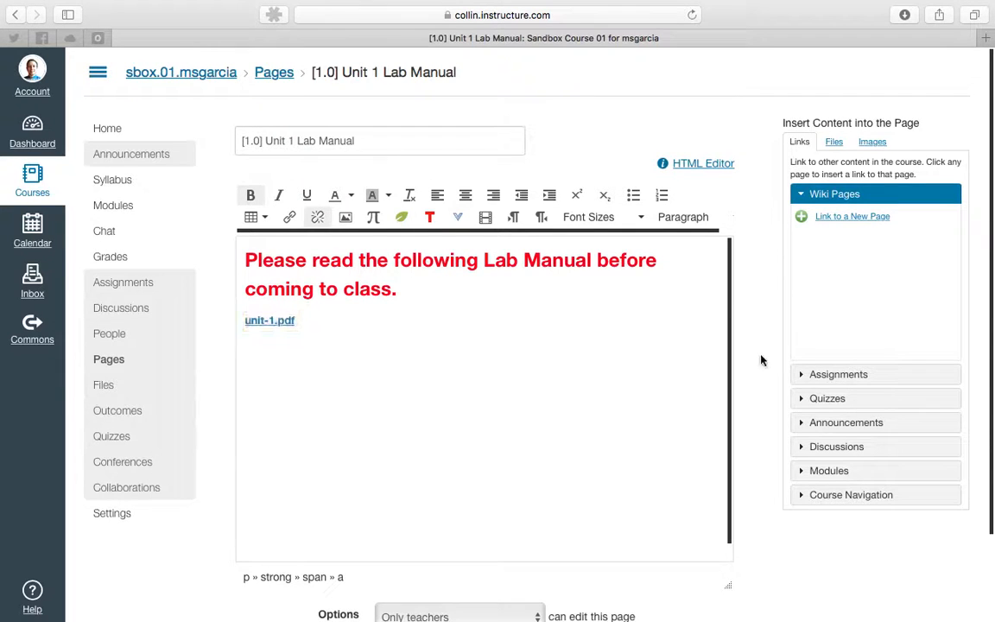
scroll(761, 360, down, 3)
click(706, 588)
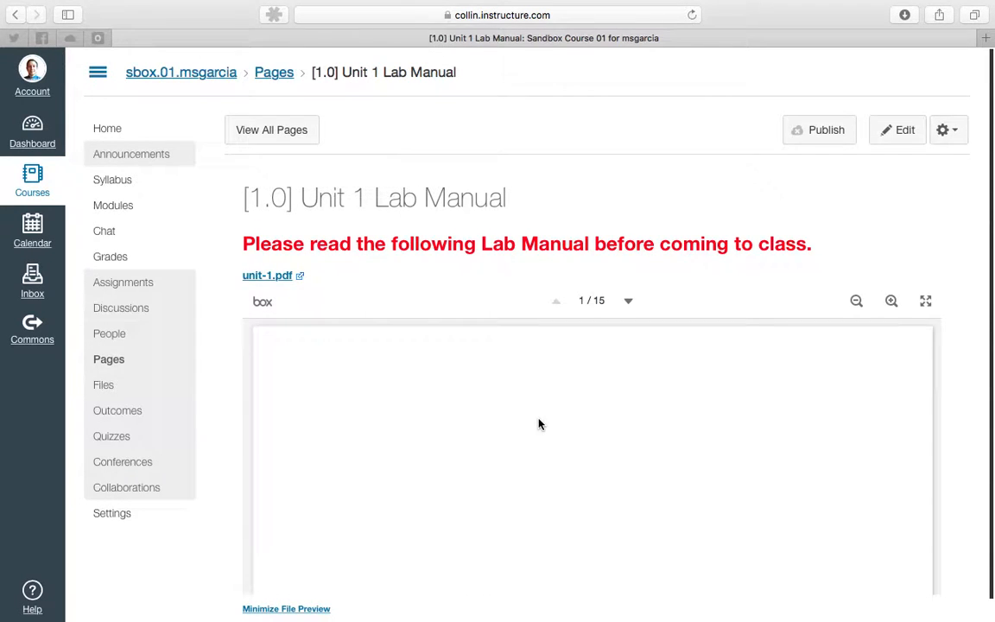
Examine the auto-opened unit-1.pdf preview on the saved page and test selecting the "Unit 1" heading text in it
scroll(656, 398, down, 3)
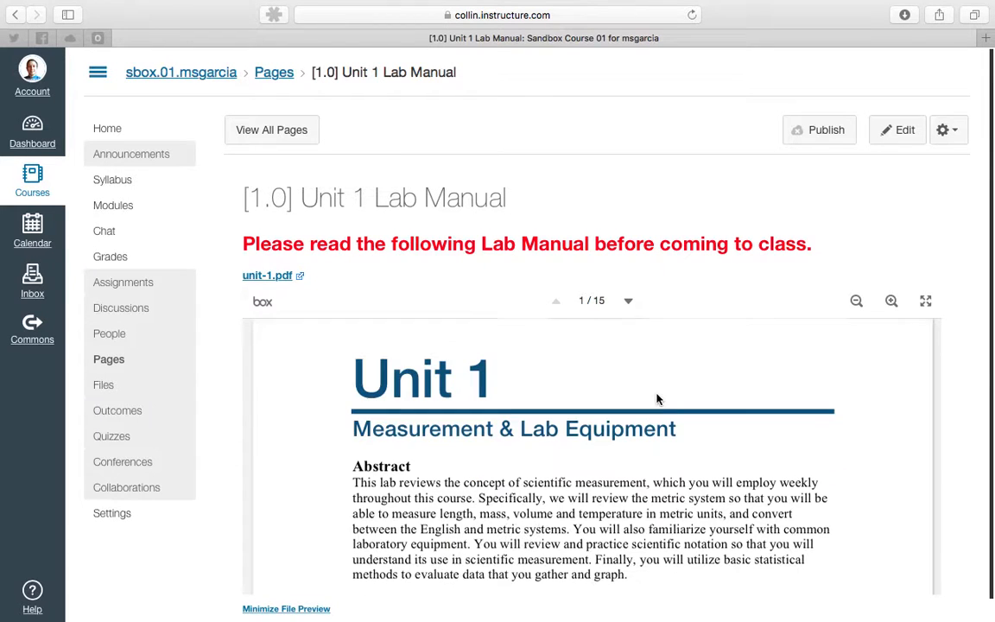
scroll(657, 397, up, 2)
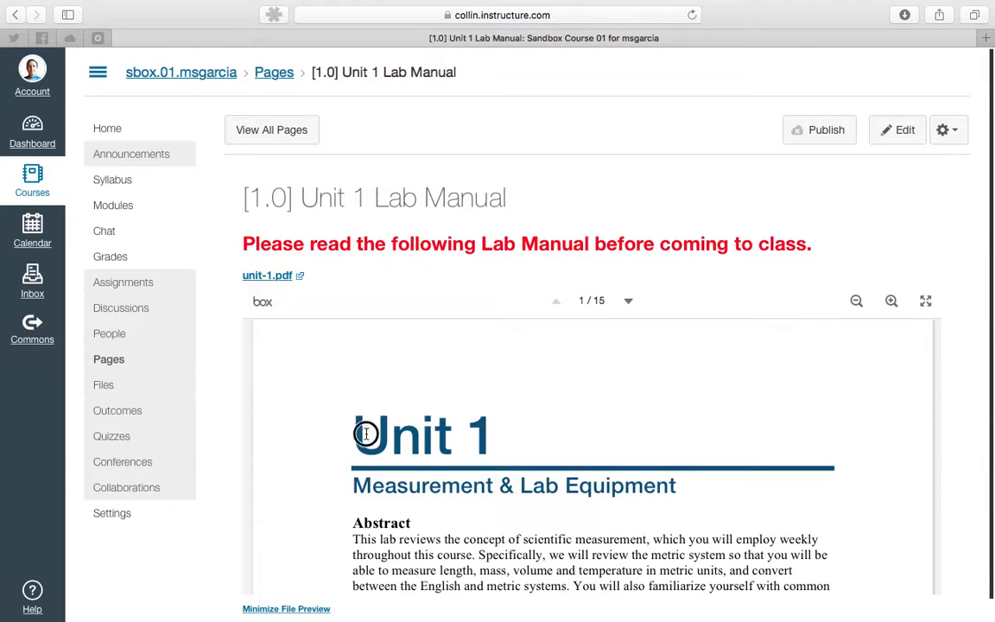
drag(351, 415, 490, 446)
click(490, 445)
drag(352, 427, 493, 437)
click(493, 439)
drag(492, 440, 355, 419)
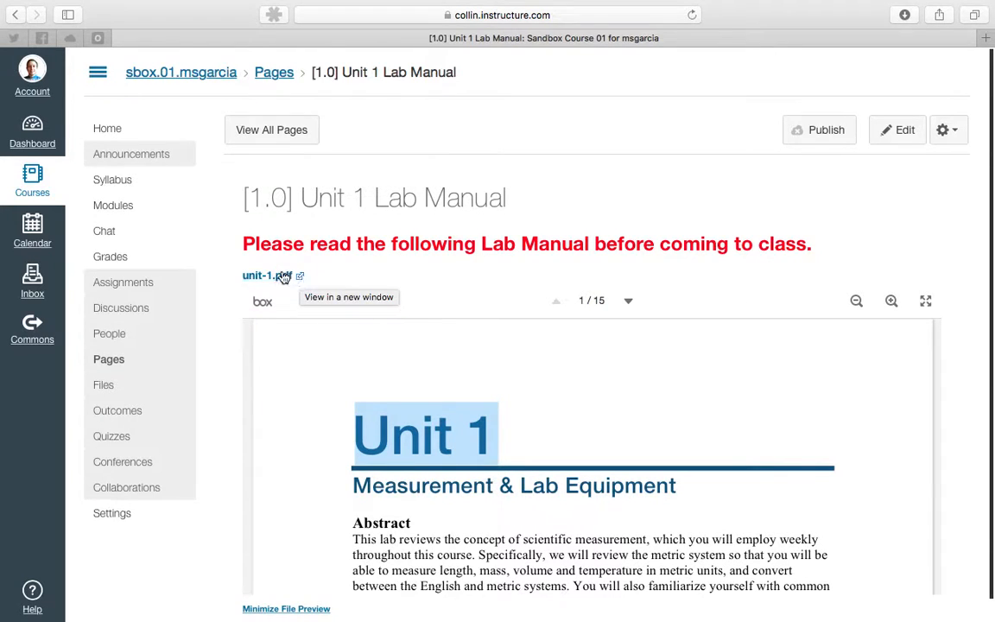
click(465, 441)
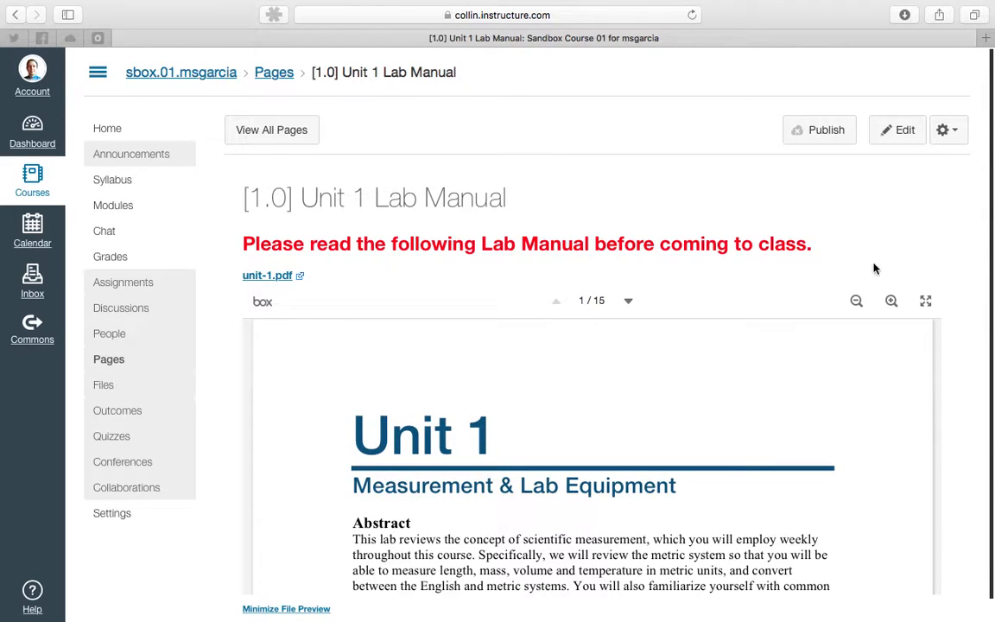
scroll(939, 264, down, 1)
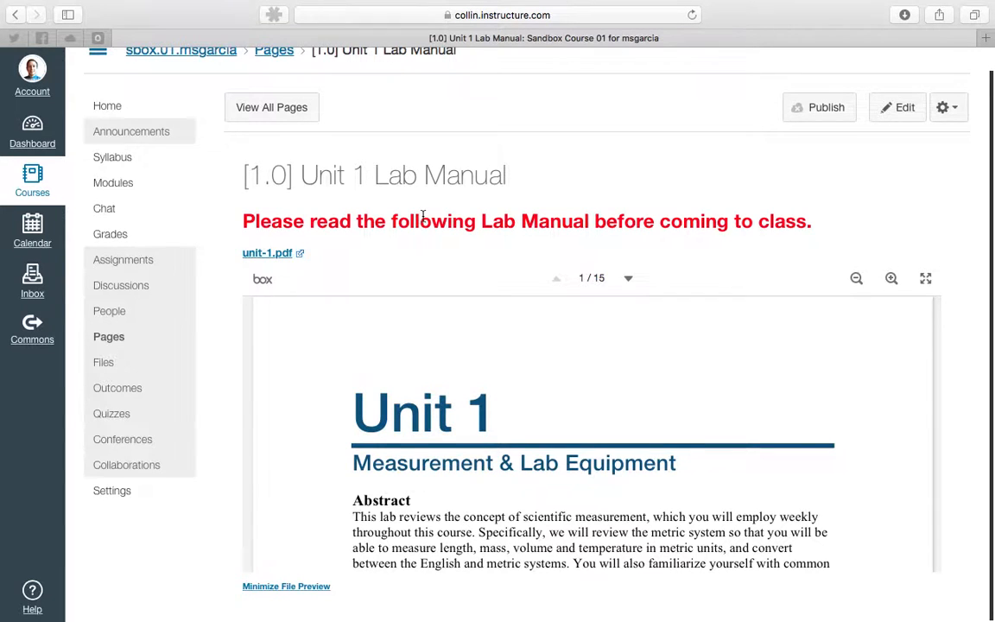
scroll(423, 214, up, 1)
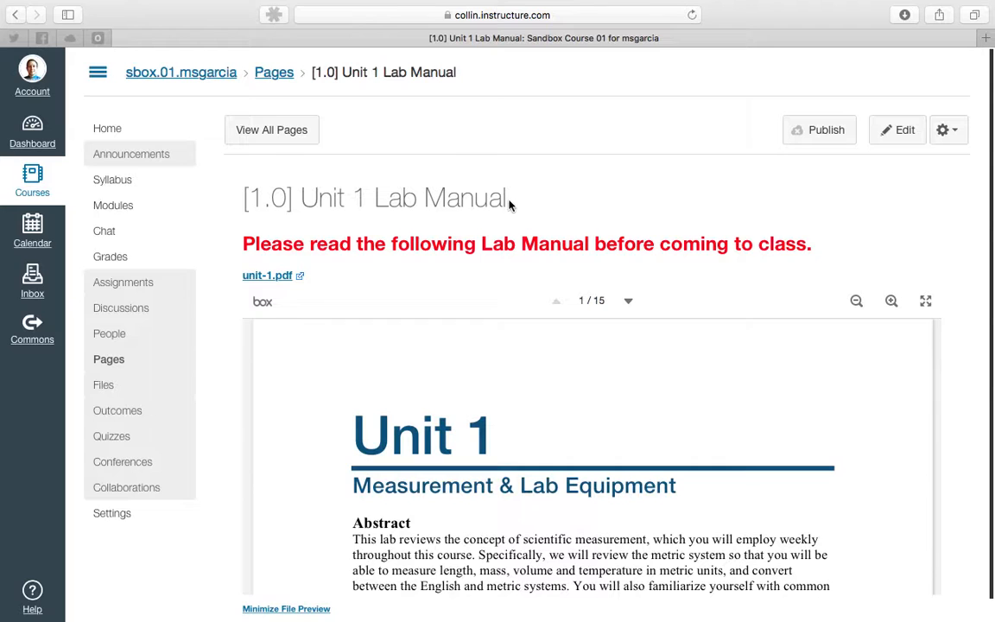
Add the existing content page [1.0] Unit 1 Lab Manual to the Unit 1 module without indentation
click(121, 213)
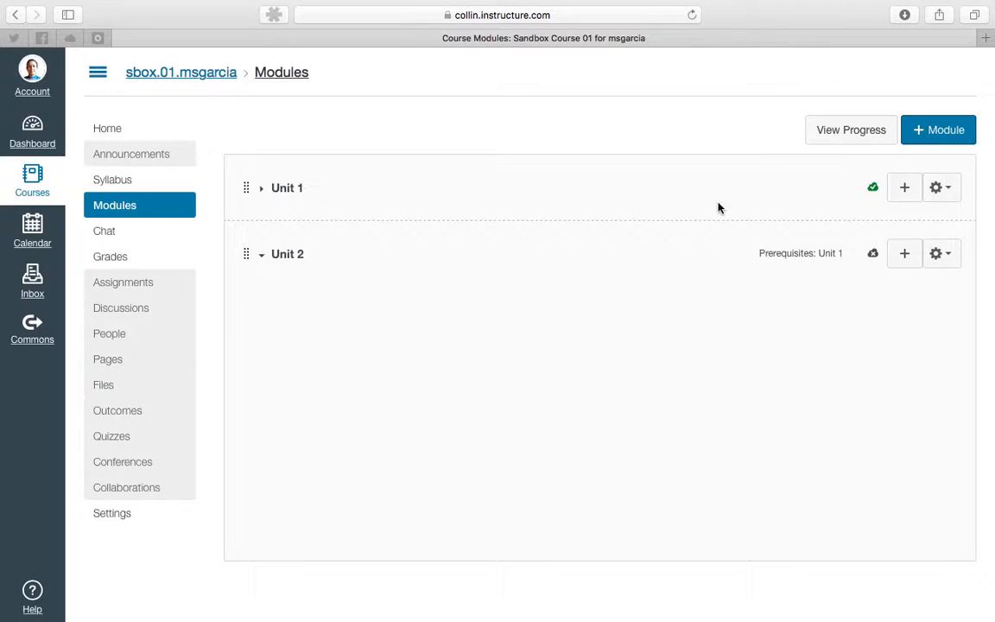
click(905, 188)
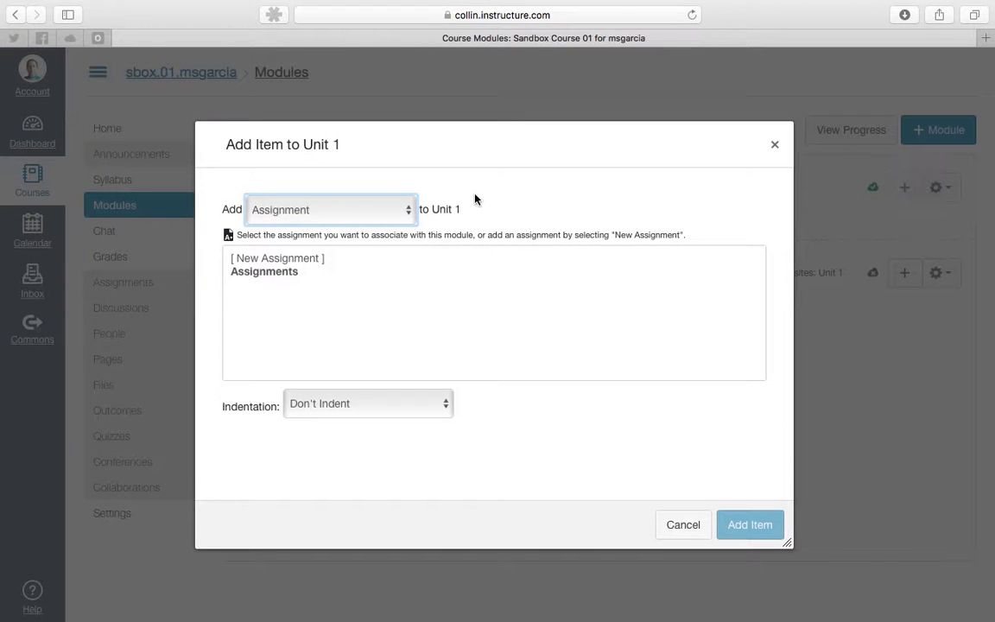
click(403, 209)
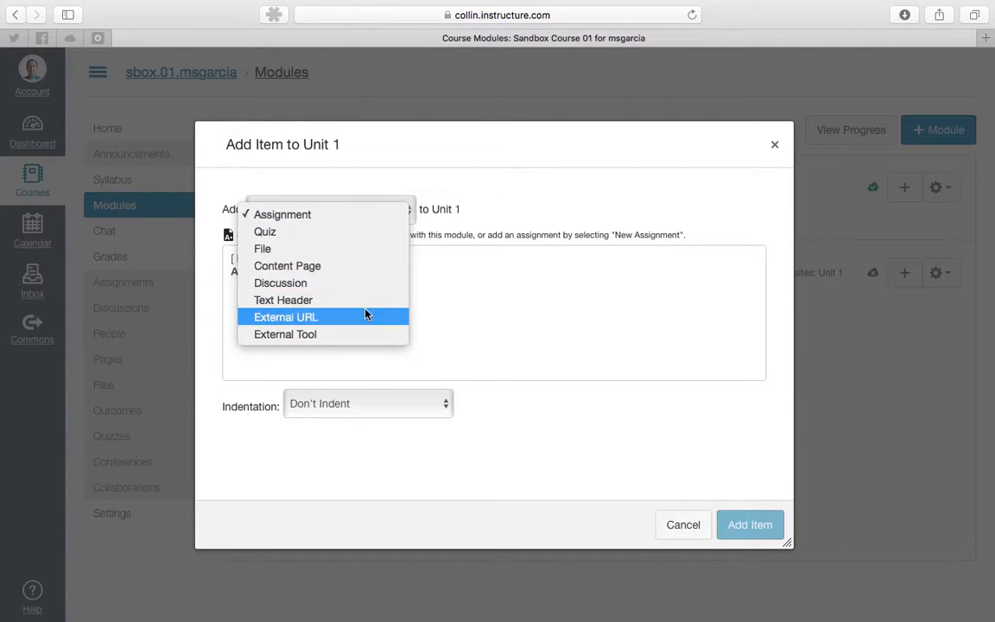
click(363, 274)
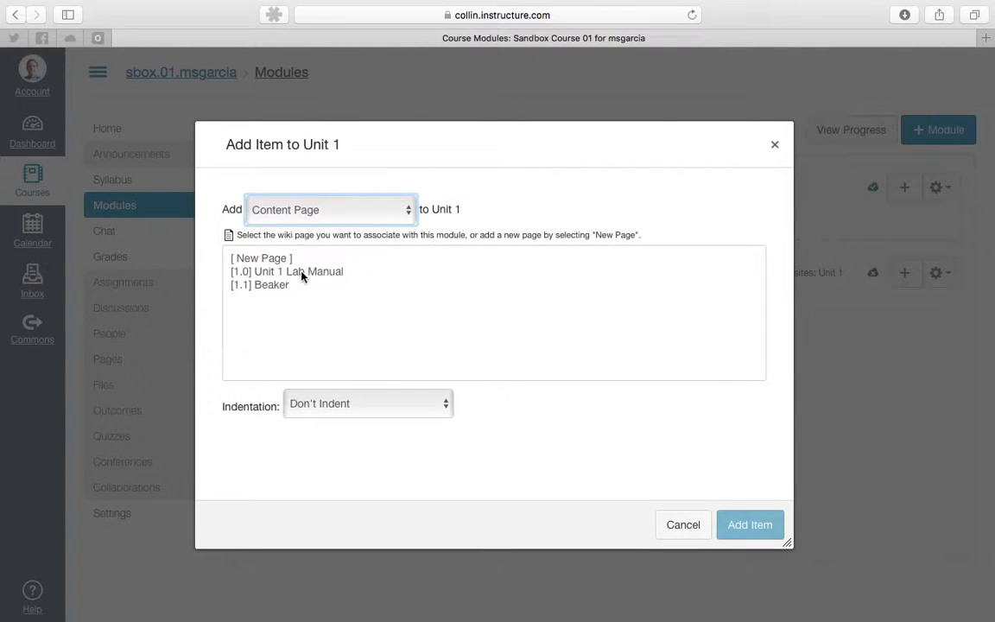
click(294, 273)
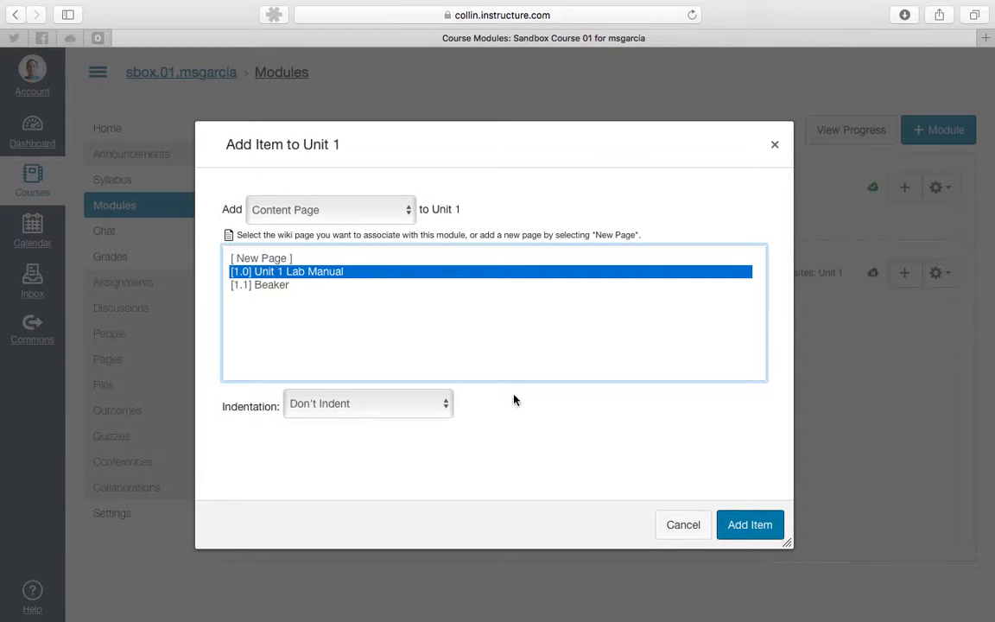
click(747, 527)
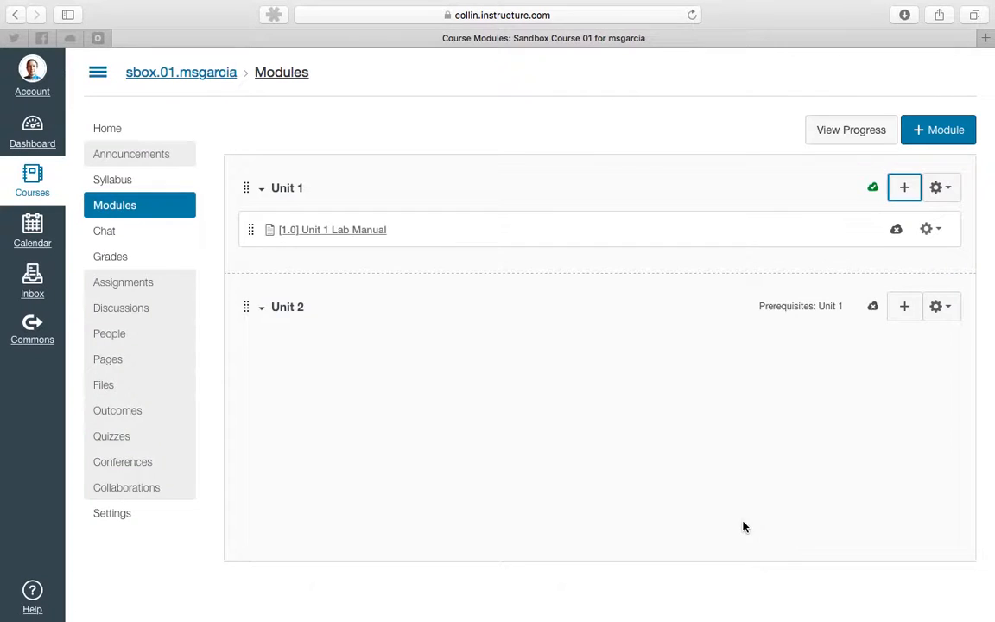
Add the existing content page [1.1] Beaker to the Unit 1 module without indentation
click(904, 192)
click(276, 286)
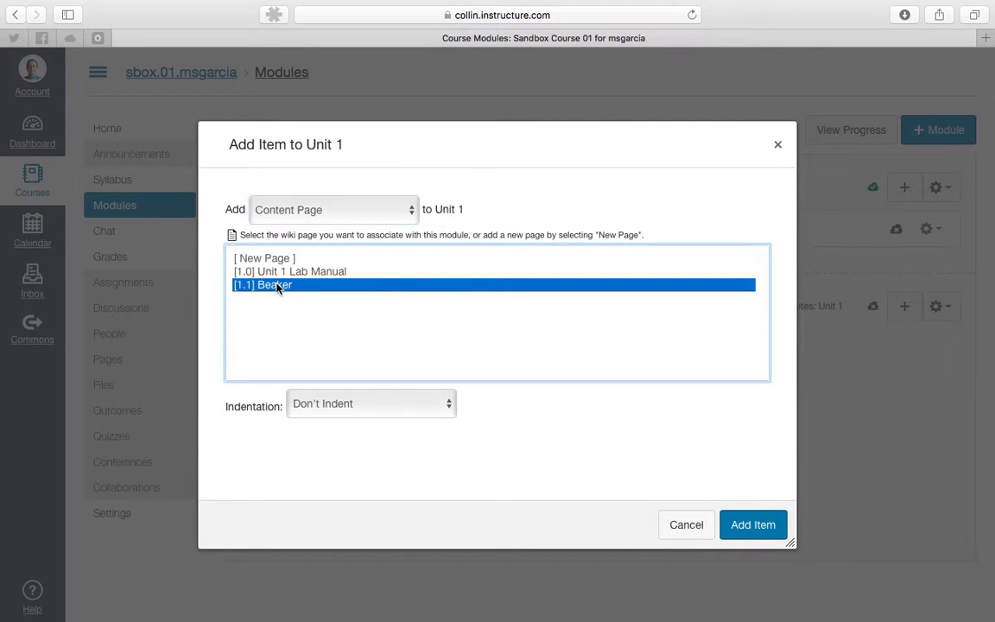
click(750, 524)
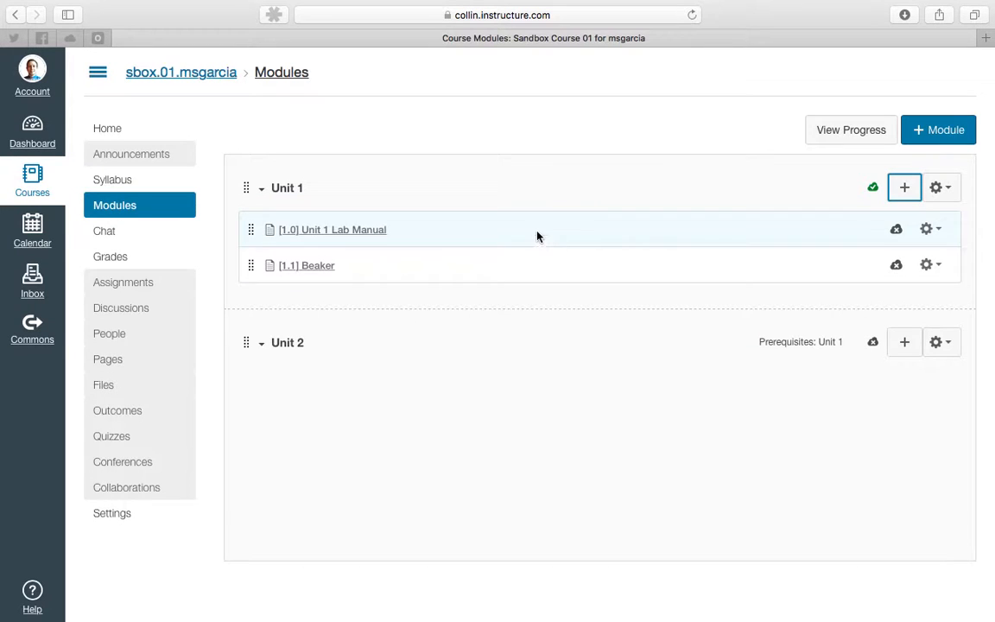
Publish the [1.0] Unit 1 Lab Manual and [1.1] Beaker pages in the Unit 1 module
click(896, 230)
click(896, 265)
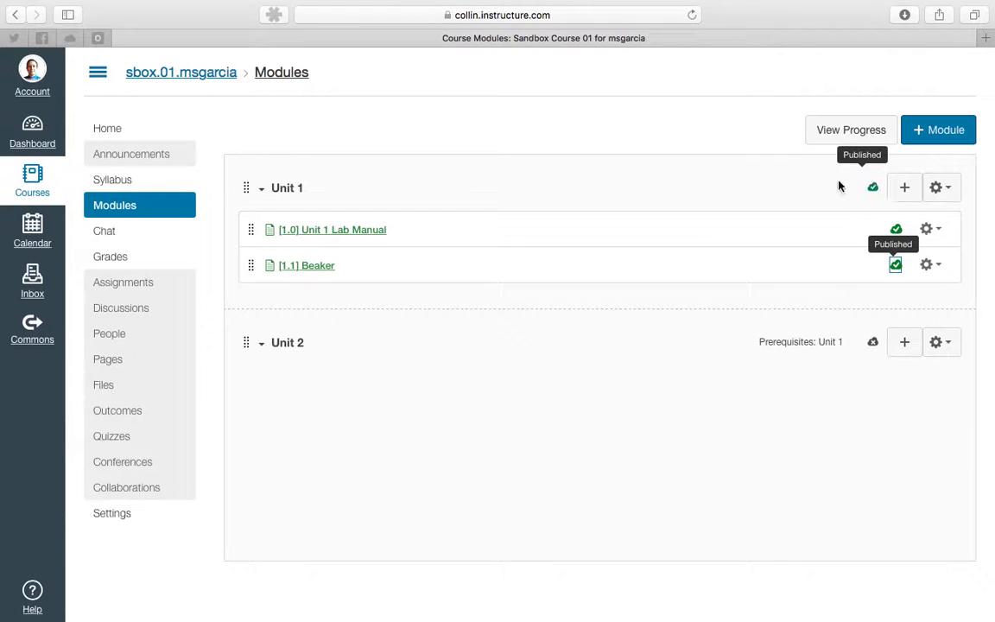
click(263, 194)
click(263, 193)
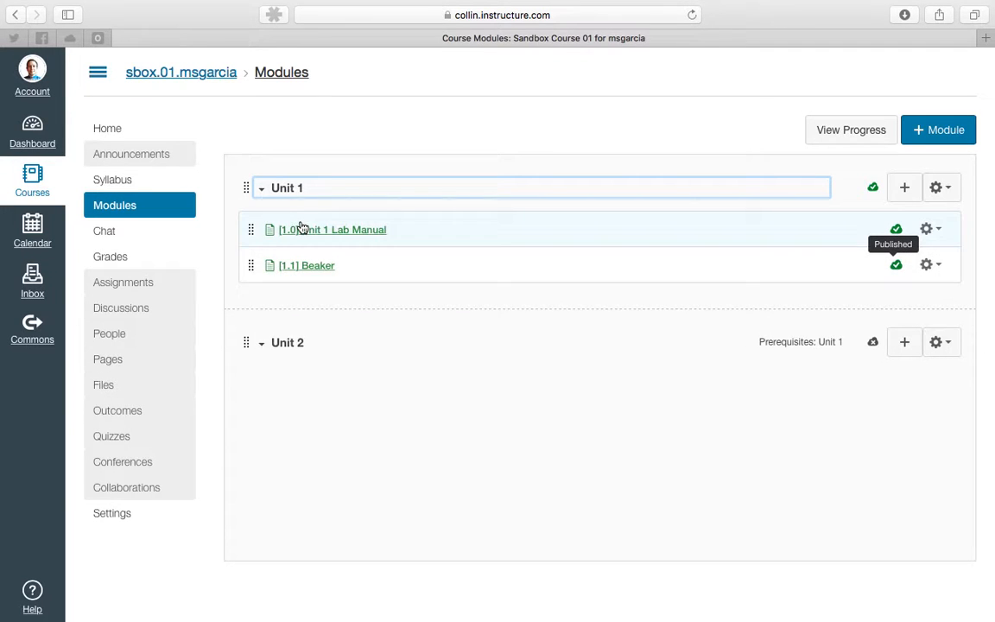
Open the [1.0] Unit 1 Lab Manual page from the Unit 1 module and review its content down to the end
click(351, 231)
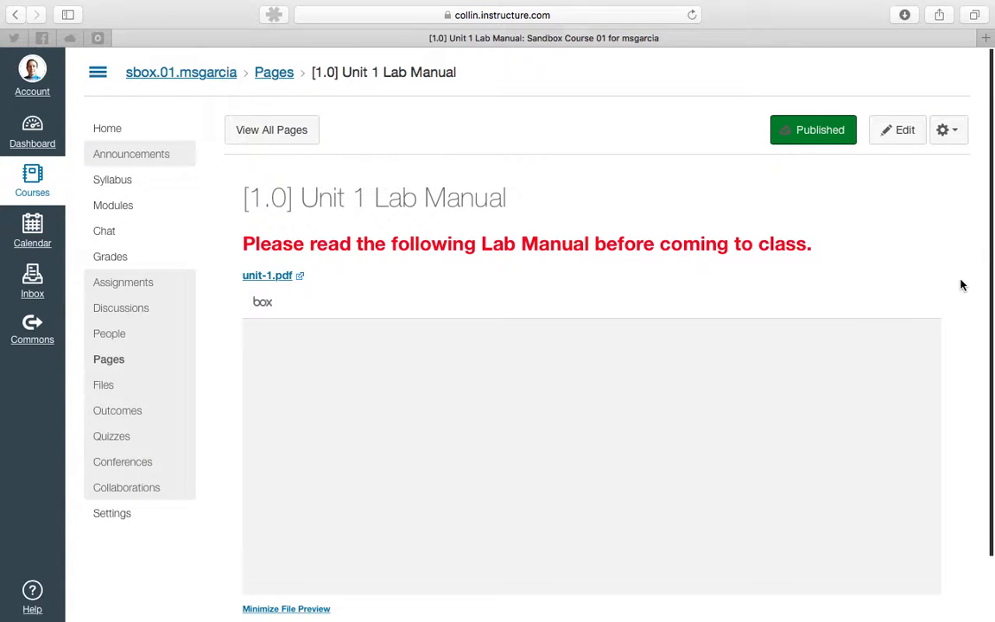
scroll(961, 293, down, 1)
scroll(961, 295, up, 1)
scroll(963, 300, down, 2)
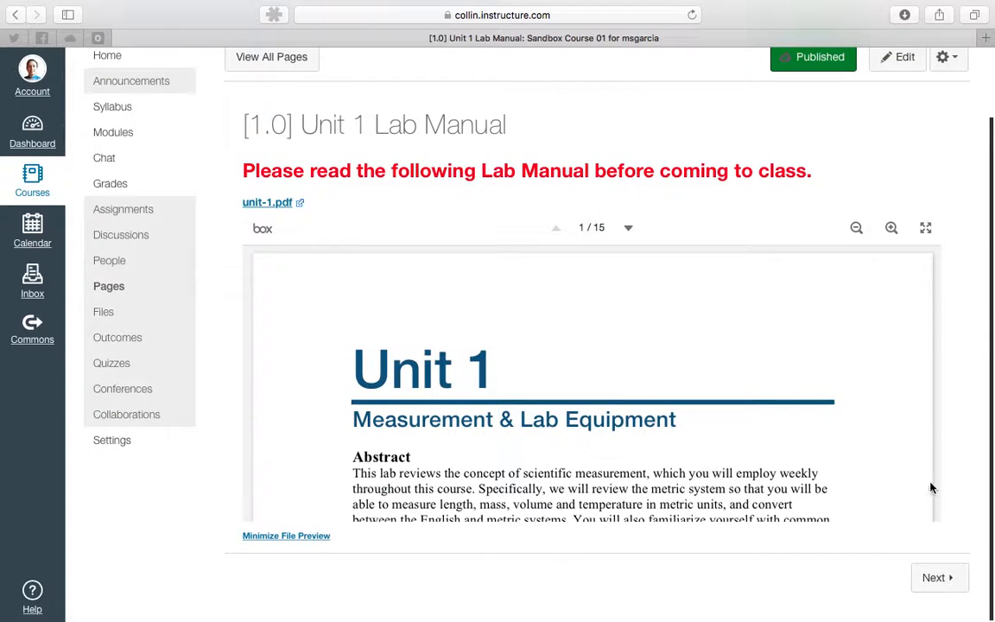
Go forward to the [1.1] Beaker page, look through it, and return to the preceding Lab Manual page
click(937, 578)
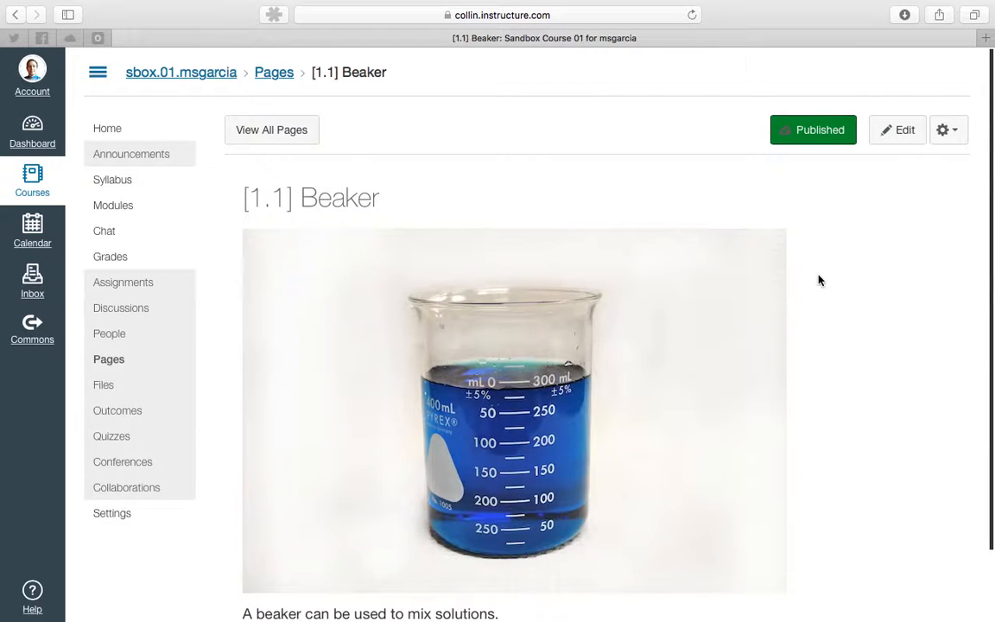
scroll(820, 280, down, 3)
scroll(819, 280, up, 3)
scroll(820, 280, down, 3)
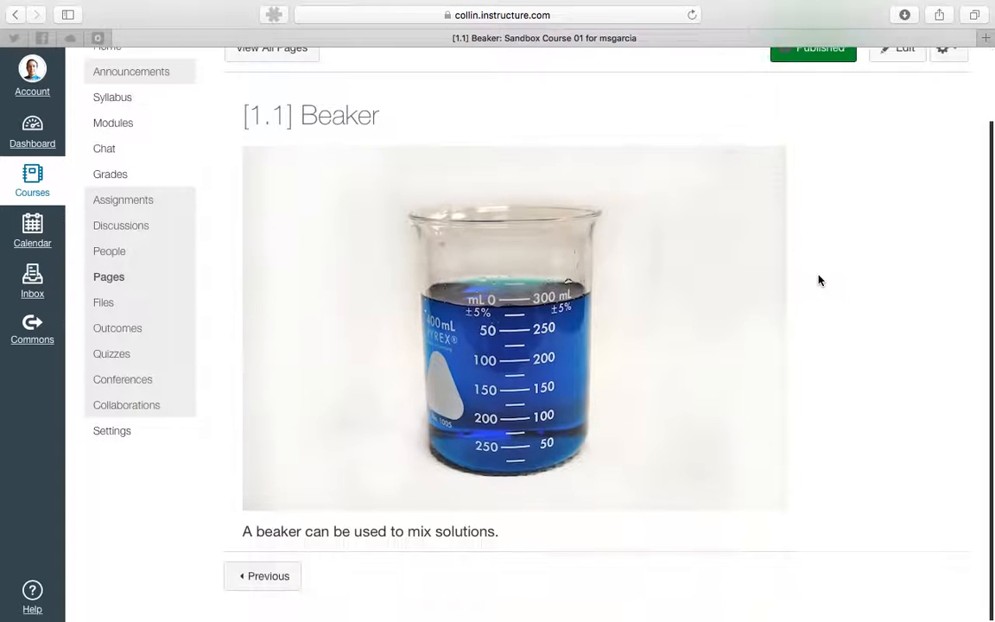
scroll(820, 280, up, 3)
scroll(819, 280, down, 3)
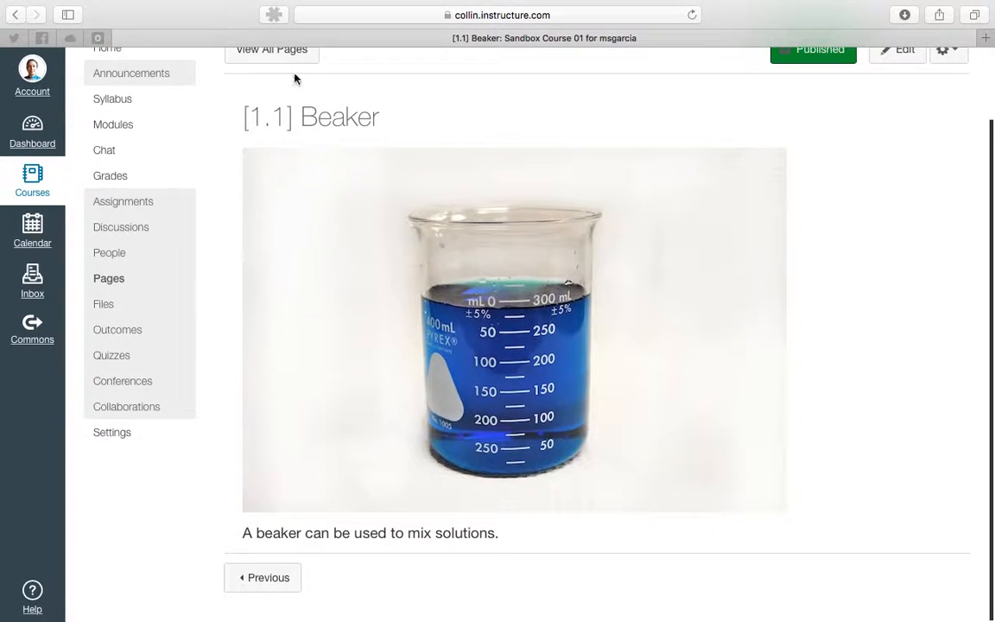
click(261, 590)
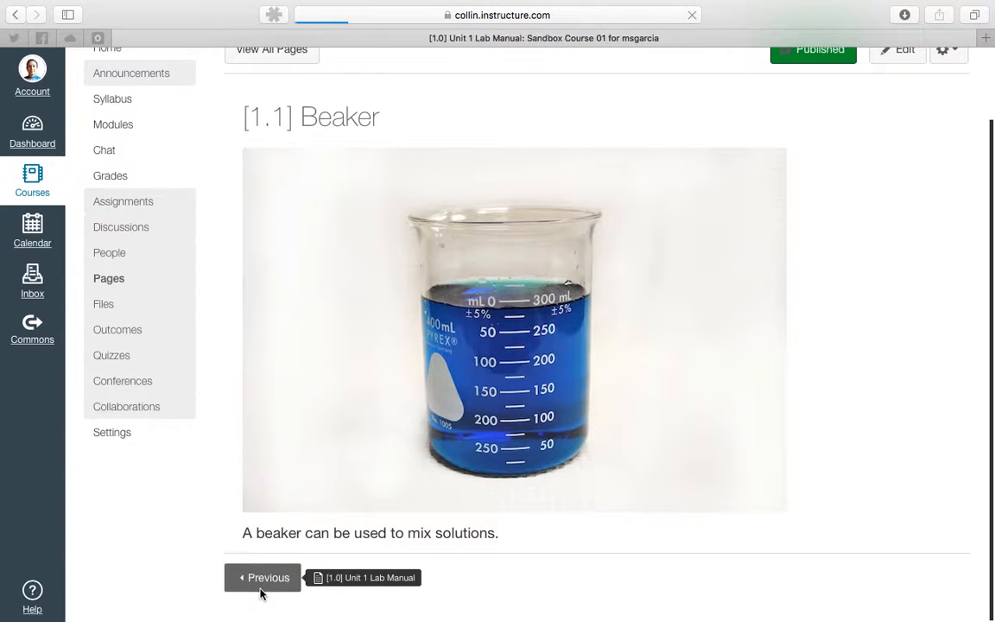